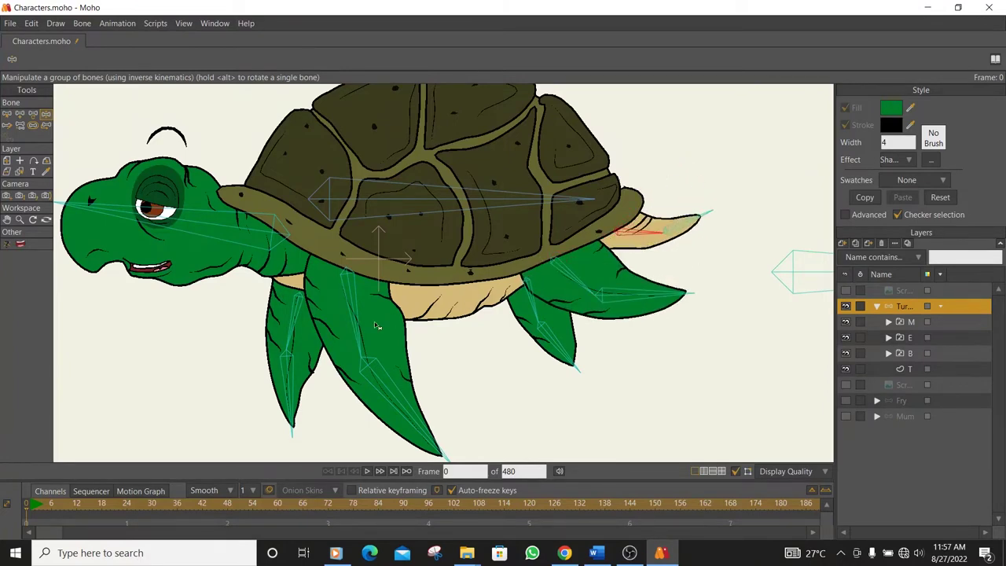
- Try out the finished turtle rig by manipulating its flipper, head and body bones and the controller bone behind the tail
drag(359, 331, 417, 305)
drag(292, 325, 272, 348)
drag(233, 231, 222, 255)
drag(397, 239, 438, 169)
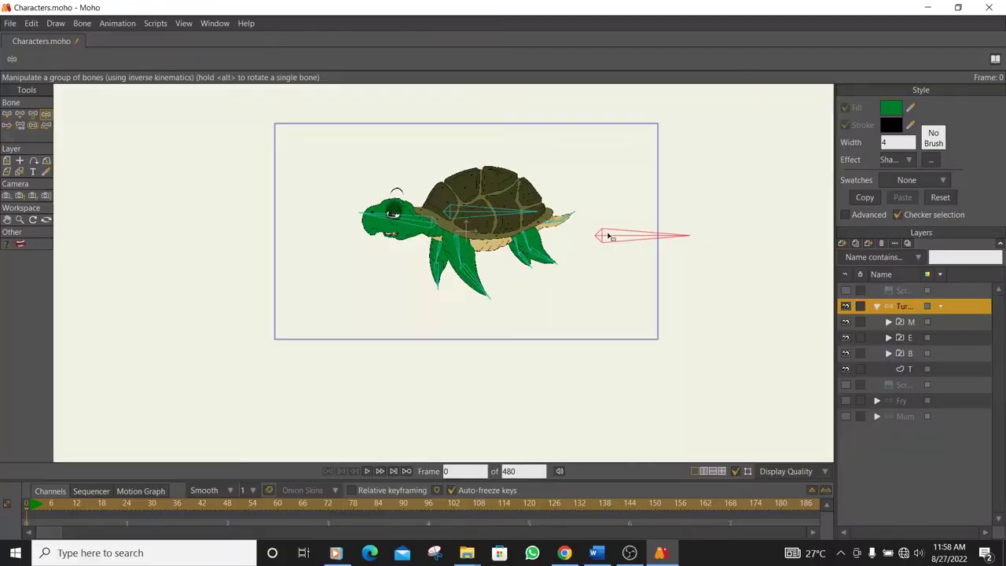
mouse_move(607, 236)
mouse_down()
mouse_move(618, 231)
mouse_move(589, 202)
mouse_move(569, 265)
mouse_move(604, 226)
mouse_up()
click(7, 114)
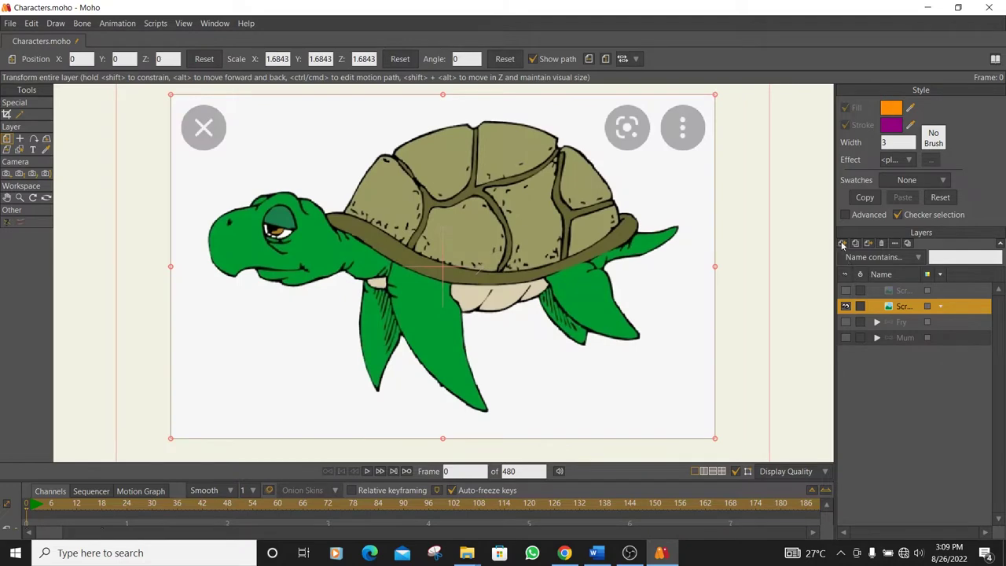
- Add a vector layer above the turtle reference image and give it a name starting with "Tur"
click(843, 244)
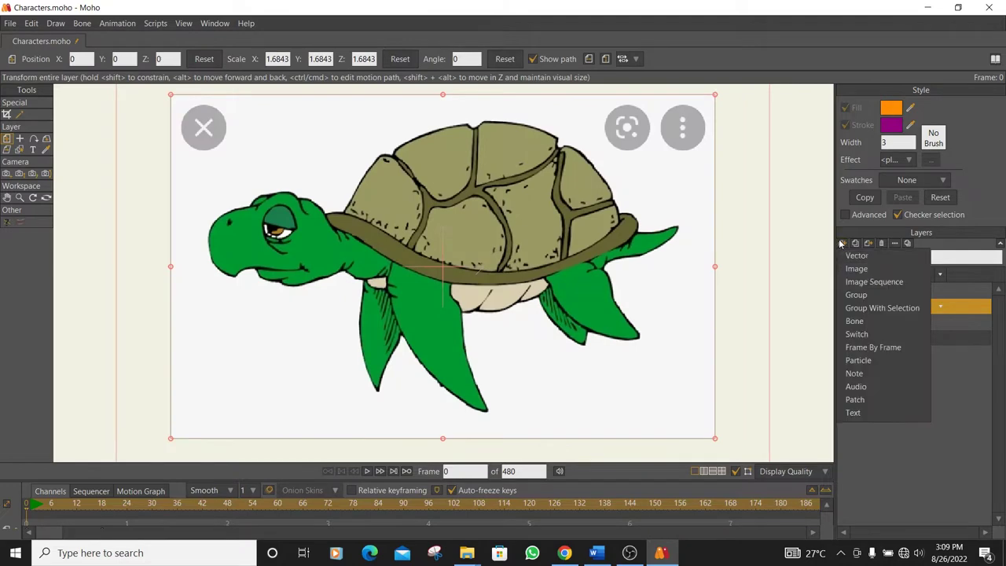
click(857, 256)
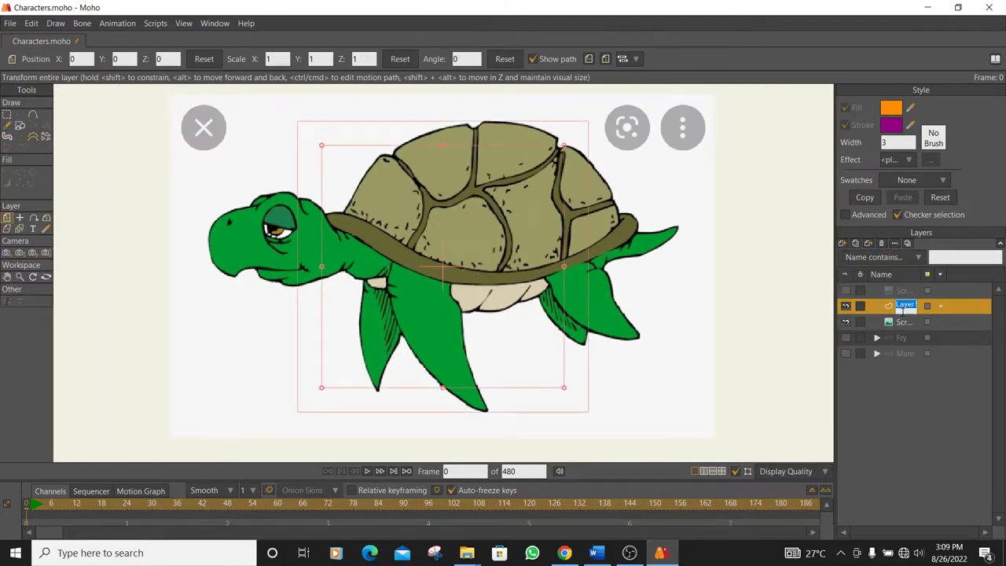
text(Tur...)
key(Return)
- Trace the turtle's head and neck as a closed freehand shape over the reference image, with a stroke width of 4
click(7, 126)
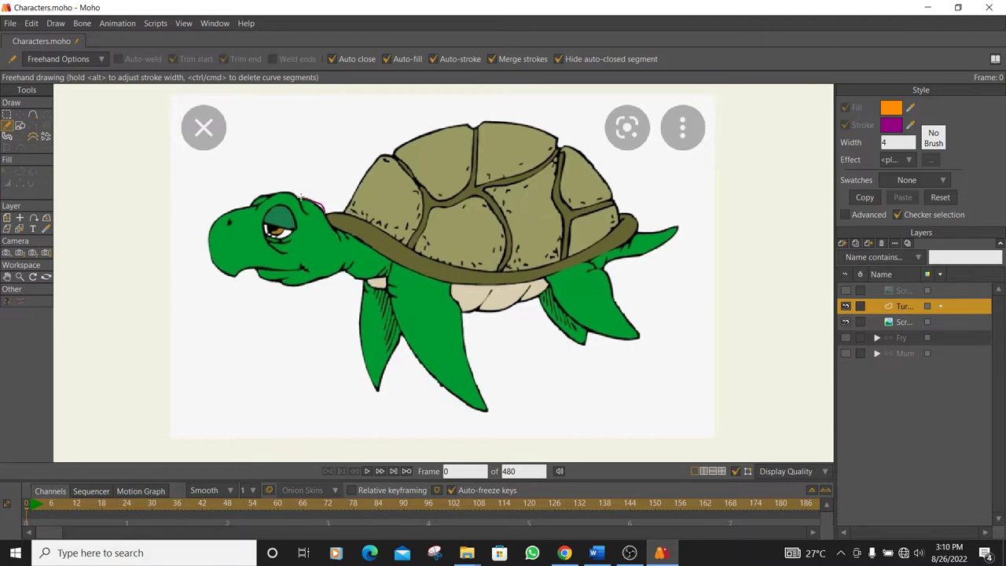
drag(266, 193, 251, 204)
drag(245, 273, 277, 279)
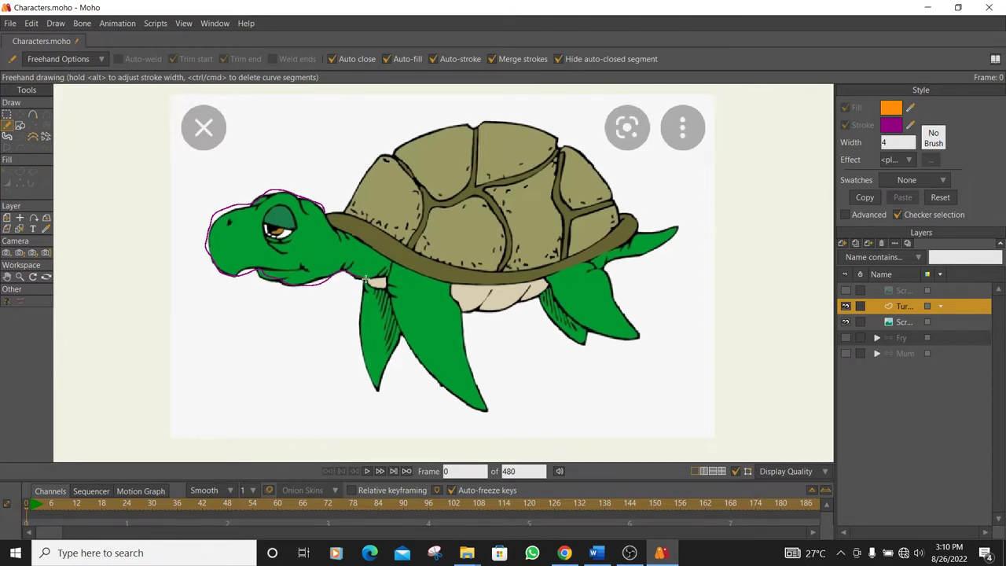
mouse_move(385, 277)
mouse_down()
mouse_move(407, 267)
mouse_move(396, 217)
mouse_move(339, 228)
mouse_move(331, 216)
mouse_up()
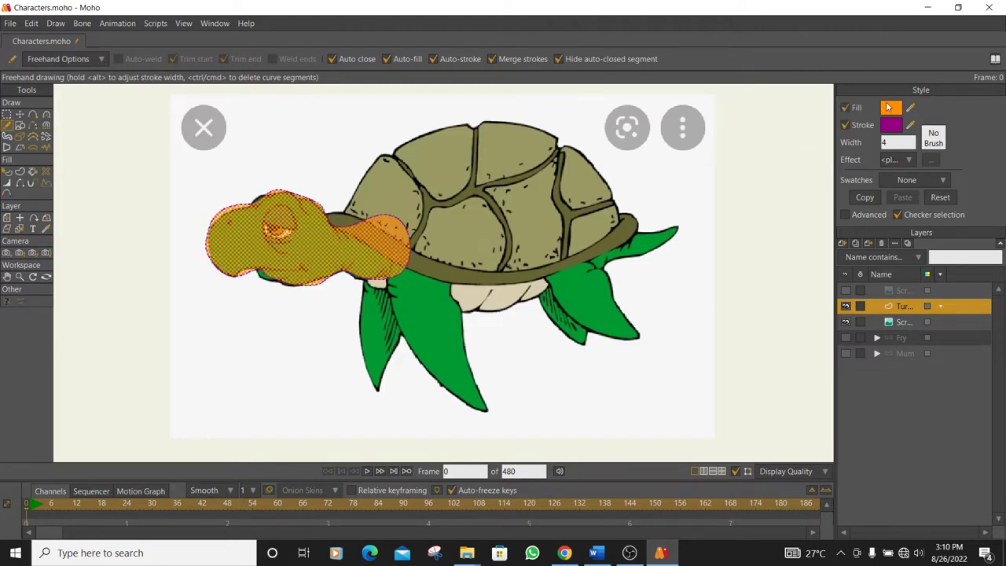
- Set the head shape's fill to the green sampled from the reference turtle and its stroke to black
drag(908, 110, 908, 110)
drag(811, 135, 423, 300)
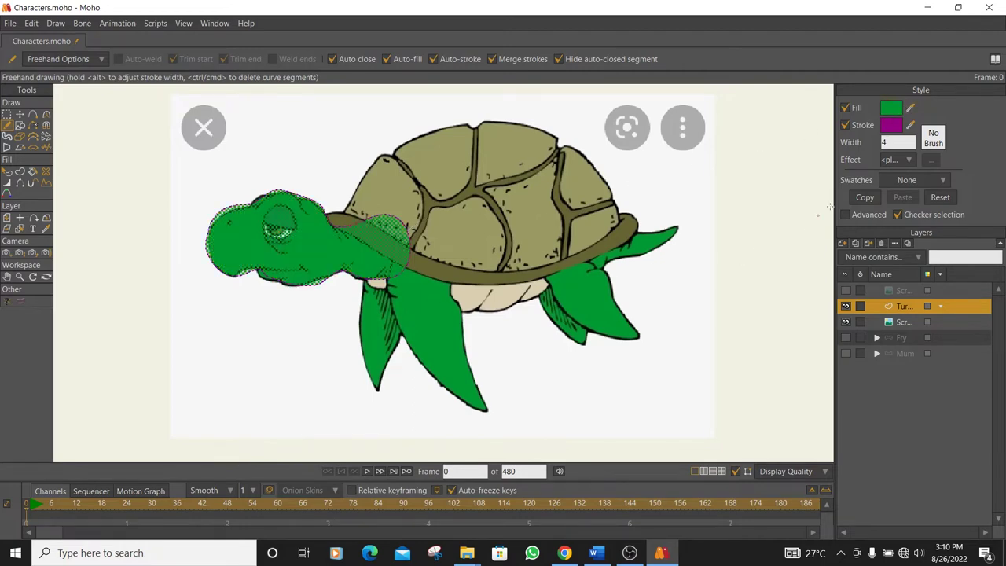
click(904, 128)
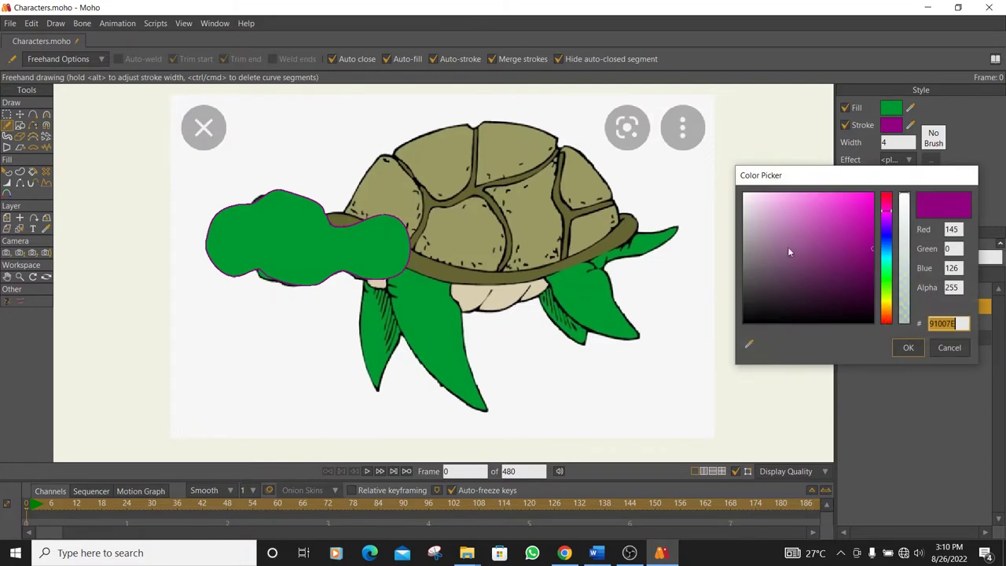
drag(866, 311, 881, 326)
click(910, 351)
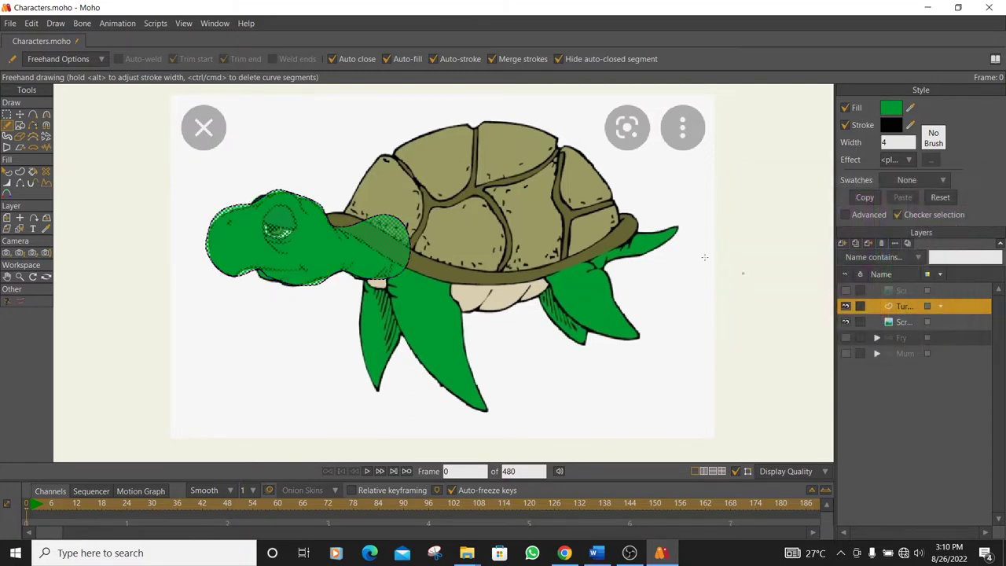
- Hide the traced turtle layer and move the outline point above the snout onto the reference contour
click(846, 306)
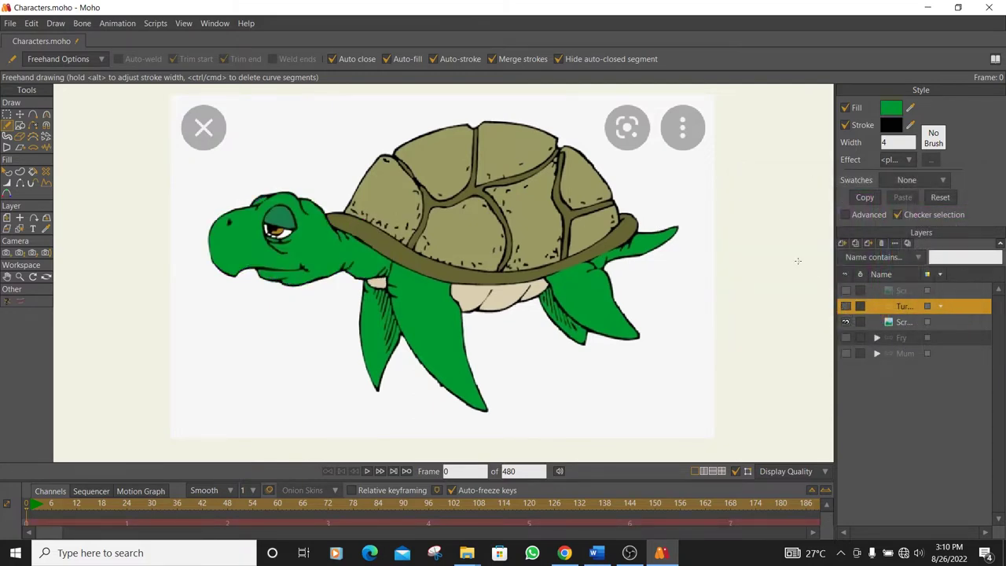
click(20, 115)
scroll(337, 175, up, 5)
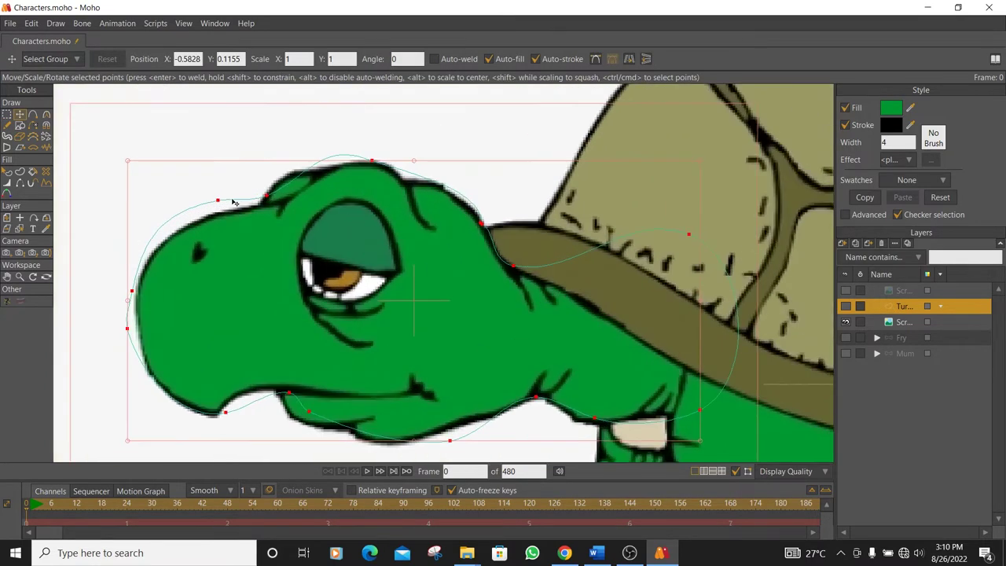
click(335, 176)
drag(335, 176, 368, 180)
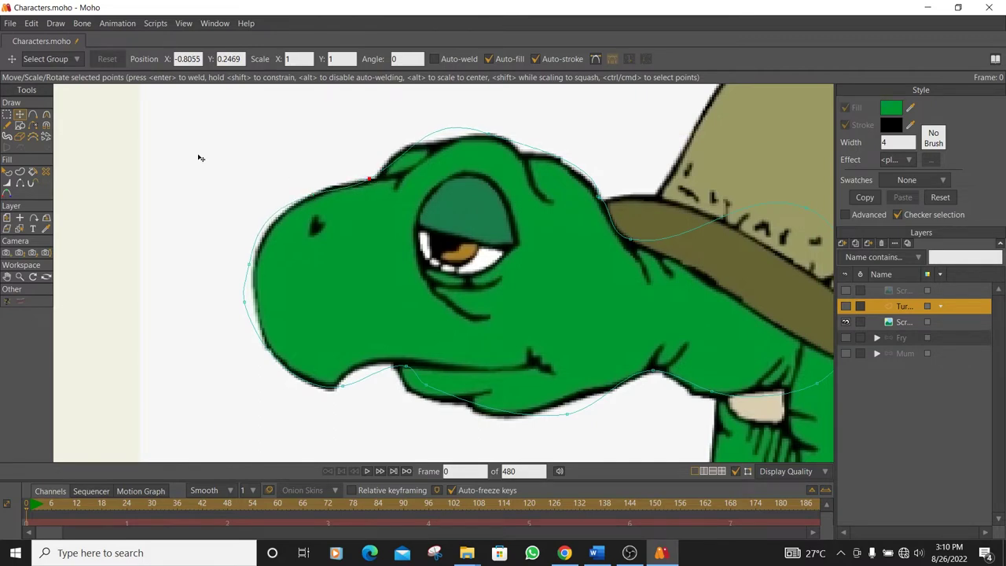
- Add points to the head outline along the brow, the beak notch, the lower jaw and the throat
click(8, 126)
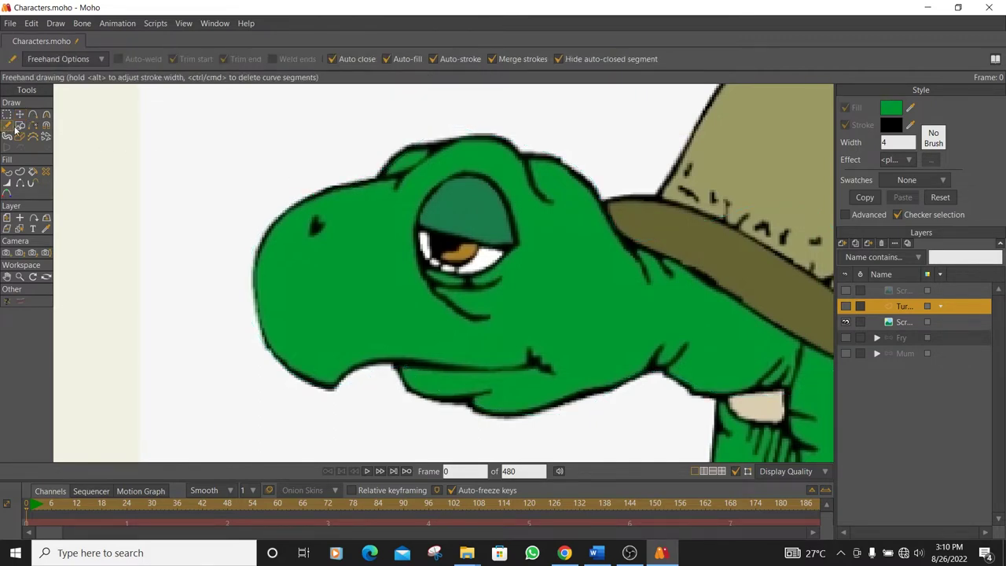
click(32, 114)
click(402, 149)
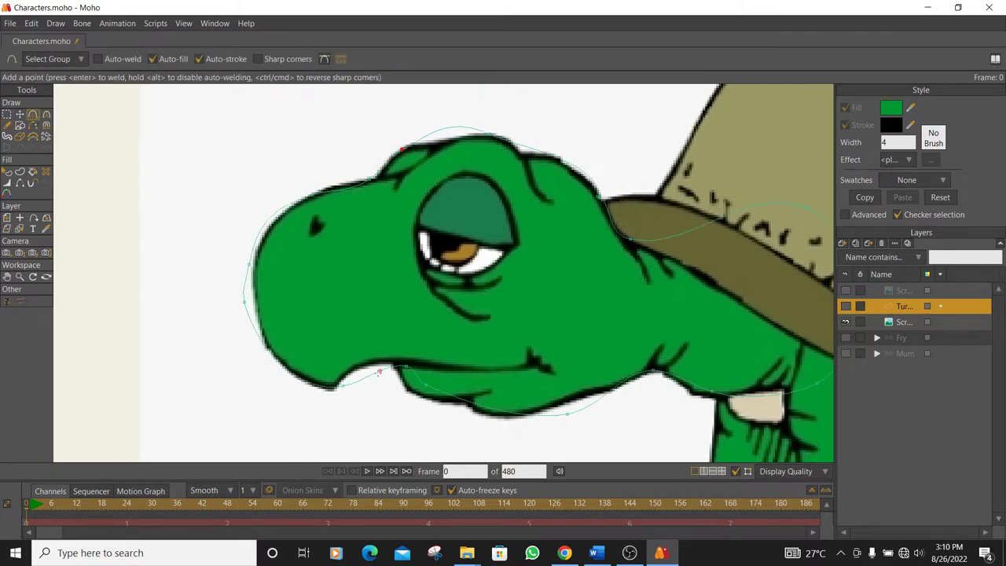
click(356, 372)
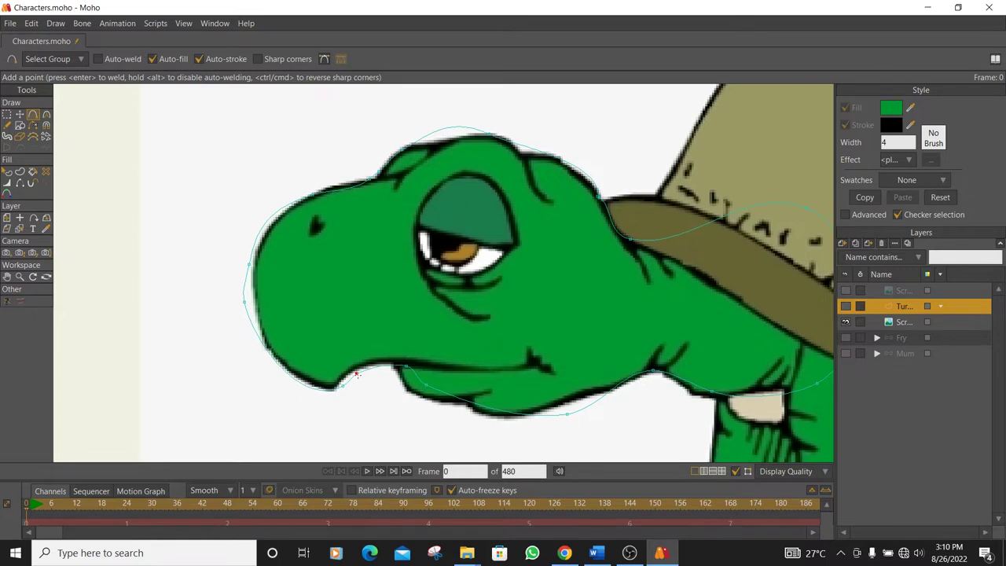
click(473, 405)
click(531, 413)
click(677, 380)
click(621, 385)
- Add points to the outline behind the crown and around the neck end that overlaps the shell
click(669, 239)
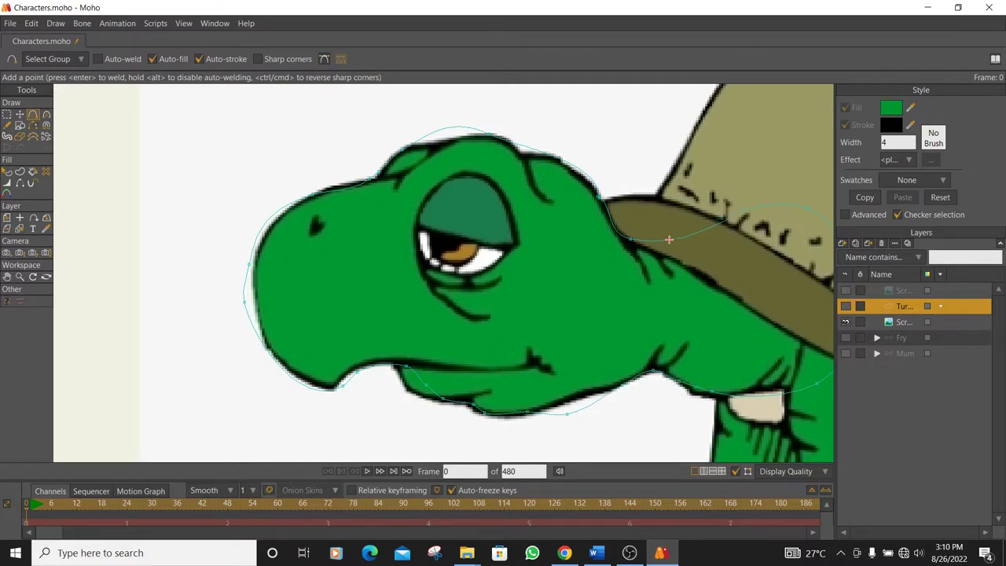
click(519, 144)
drag(441, 131, 452, 140)
drag(707, 244, 503, 224)
click(539, 199)
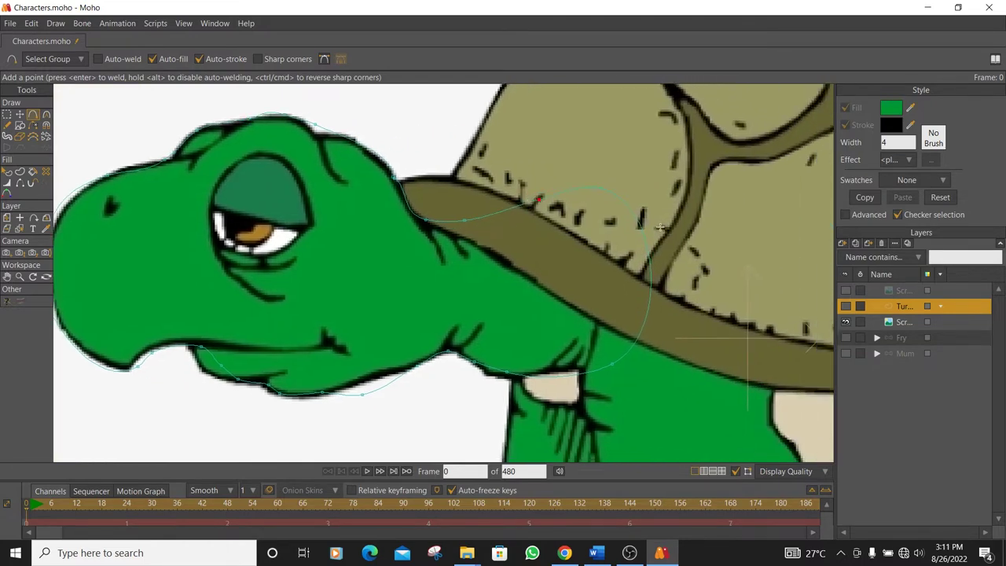
click(653, 265)
click(644, 324)
click(551, 368)
- Move the snout's upper and front outline points onto the reference contour
click(21, 114)
drag(164, 204, 312, 212)
drag(260, 184, 283, 181)
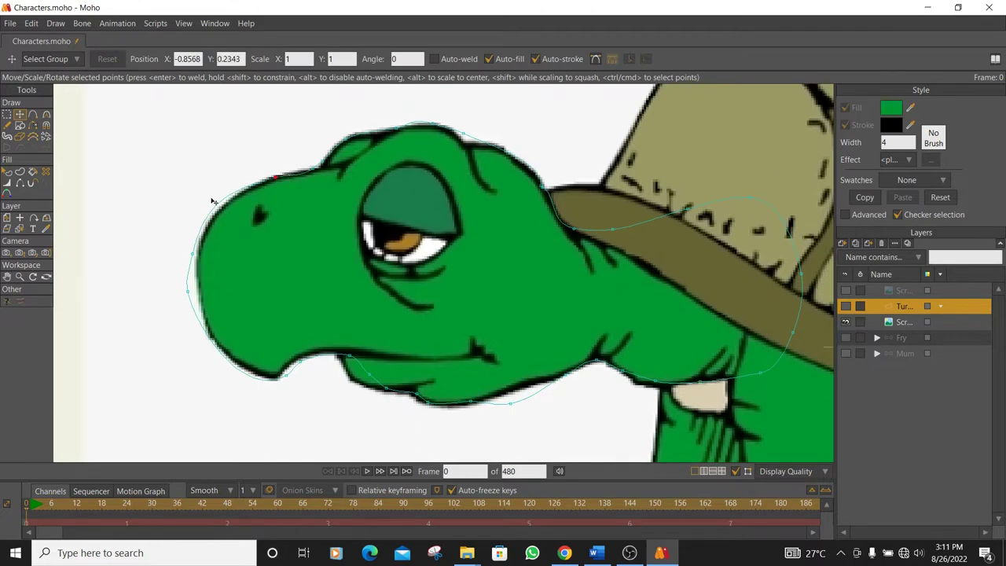
drag(196, 240, 210, 218)
drag(277, 180, 276, 178)
drag(188, 291, 199, 296)
- Adjust the curvature handles at the front of the snout so the curve follows the reference edge
click(46, 114)
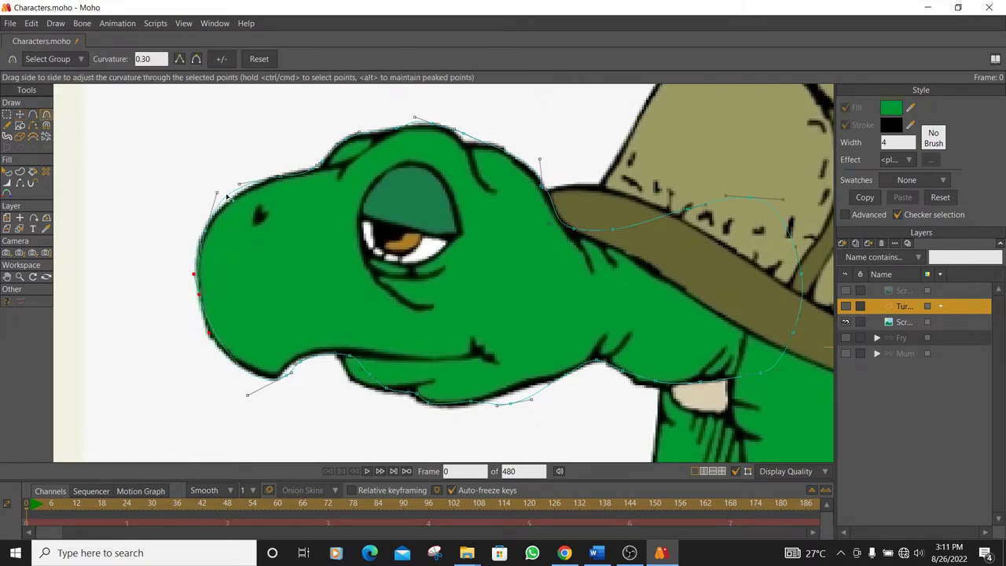
drag(218, 192, 220, 202)
drag(209, 321, 206, 330)
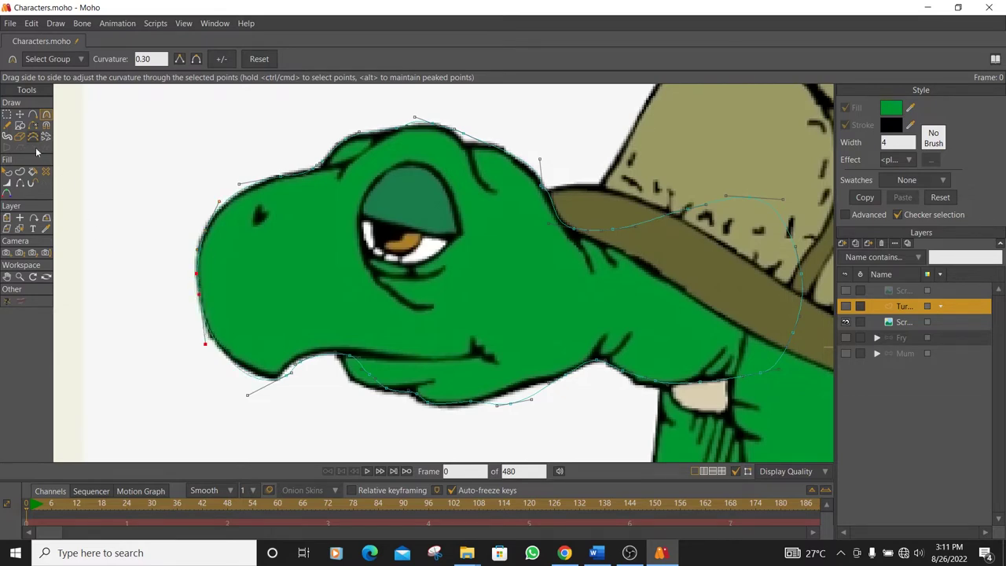
- Move the outline point onto the tip of the beak and adjust its curvature handle to fit the reference
click(20, 114)
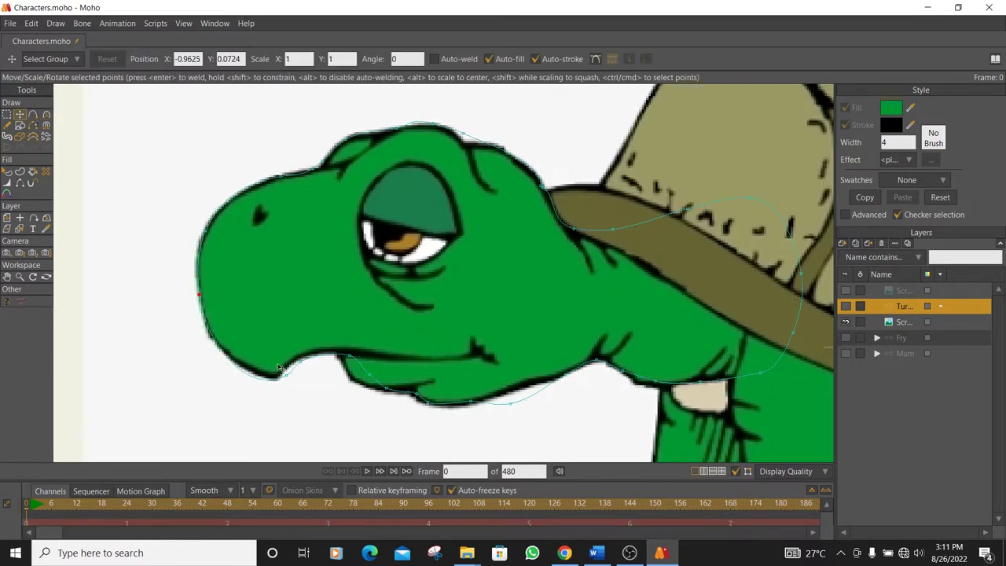
click(284, 373)
click(46, 114)
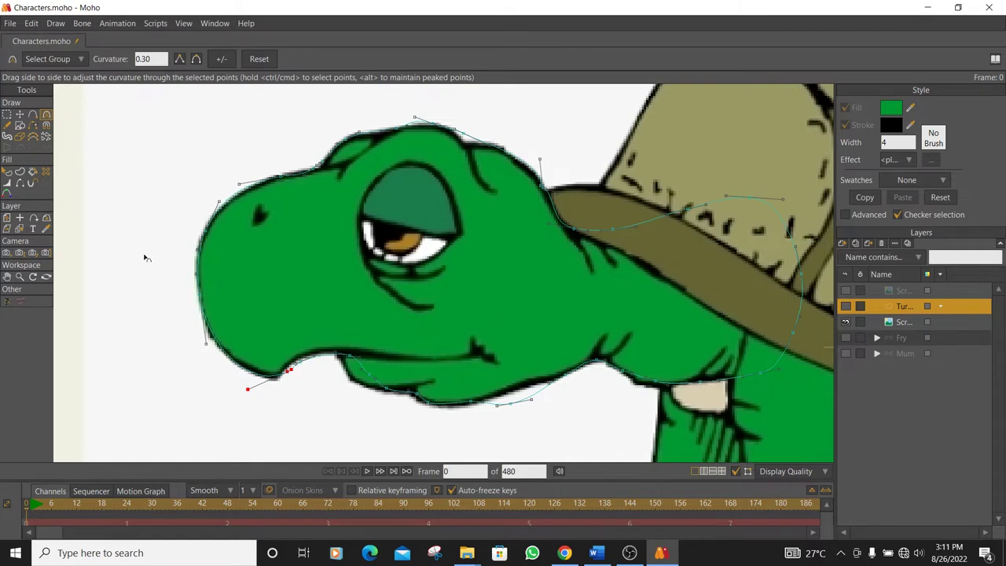
click(20, 114)
scroll(342, 382, up, 3)
drag(230, 367, 204, 379)
drag(244, 337, 397, 292)
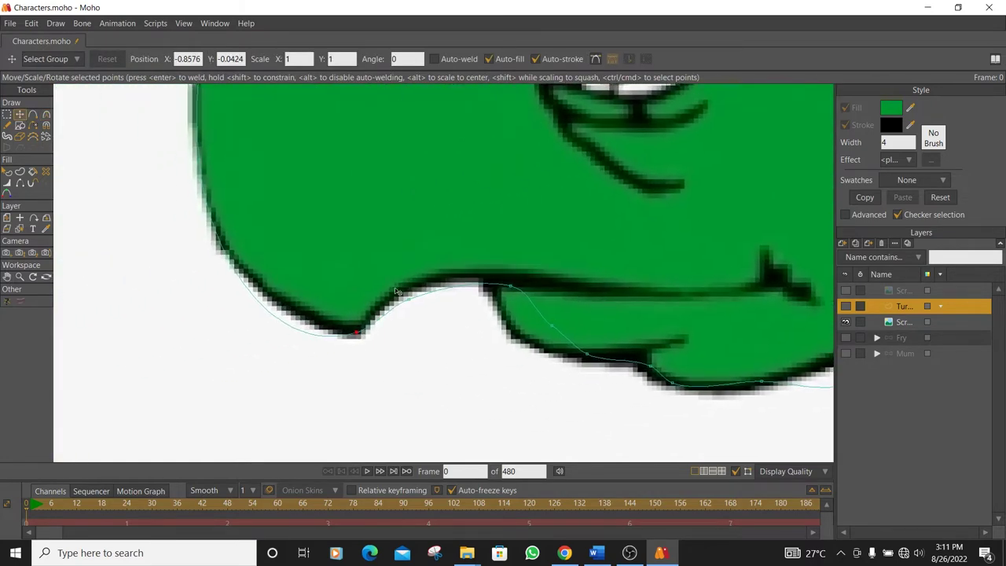
click(46, 114)
drag(281, 367, 322, 349)
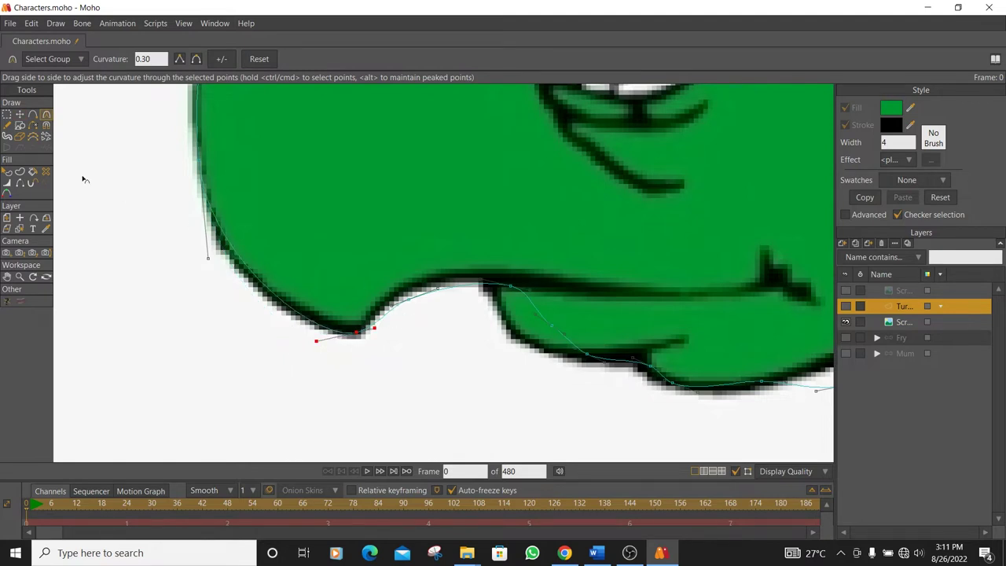
- Move the outline points at the beak notch, the mouth opening and the lower jaw onto the reference line
click(20, 114)
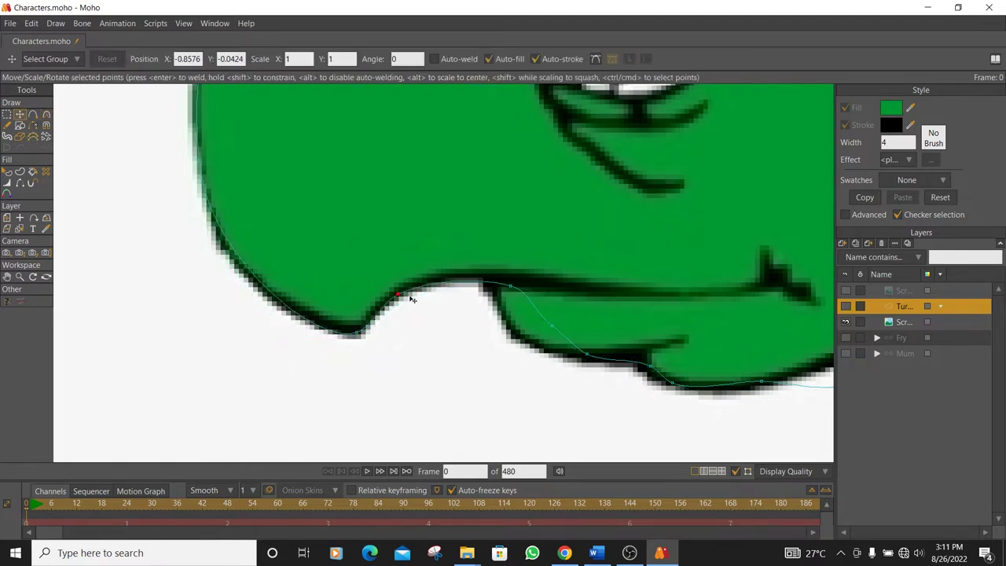
drag(511, 286, 478, 287)
drag(592, 351, 559, 354)
drag(513, 329, 512, 334)
scroll(534, 318, down, 3)
drag(604, 346, 687, 341)
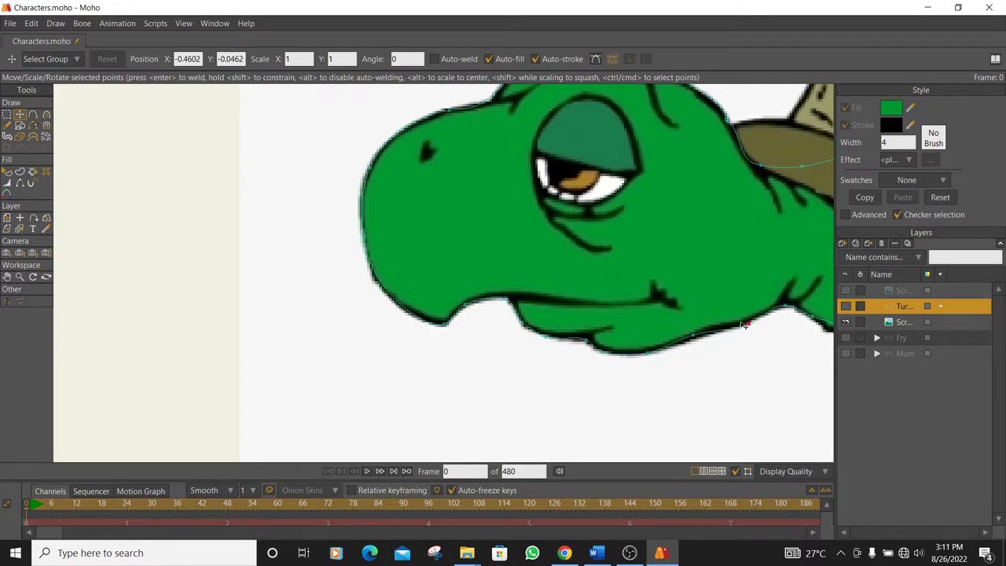
- Fit the outline points along the underside of the jaw and the throat to the reference contour
key(ctrl+a)
click(693, 337)
click(694, 337)
drag(693, 336, 648, 357)
drag(733, 314, 521, 357)
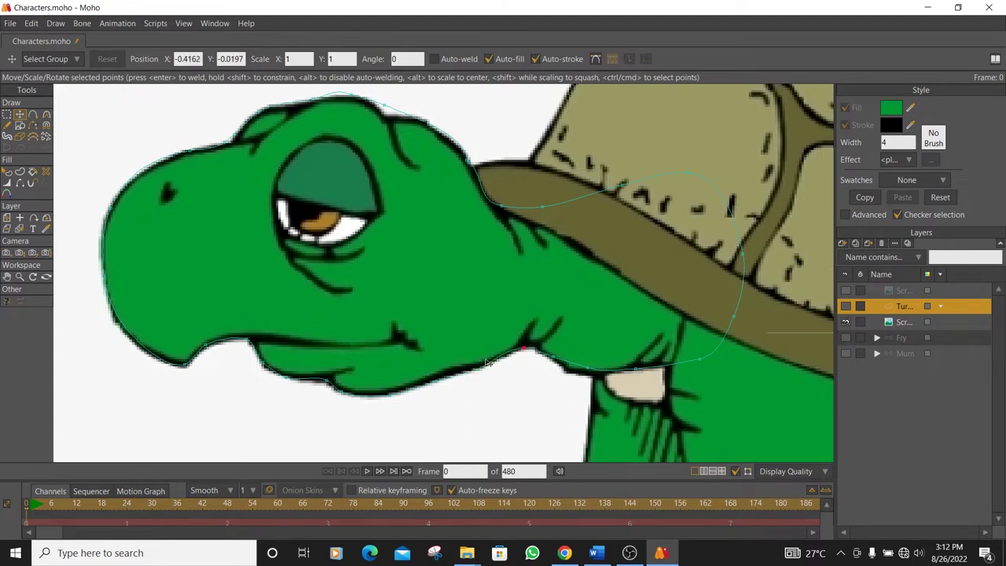
click(438, 380)
- Reposition the points at the base of the neck and pull in the neck end that overlaps the shell
click(579, 369)
drag(584, 370, 666, 367)
drag(739, 305, 725, 277)
drag(733, 220, 723, 251)
drag(688, 177, 692, 211)
drag(614, 180, 508, 212)
- Adjust the curvature handles where the back of the neck meets the shell rim to follow the reference
click(45, 115)
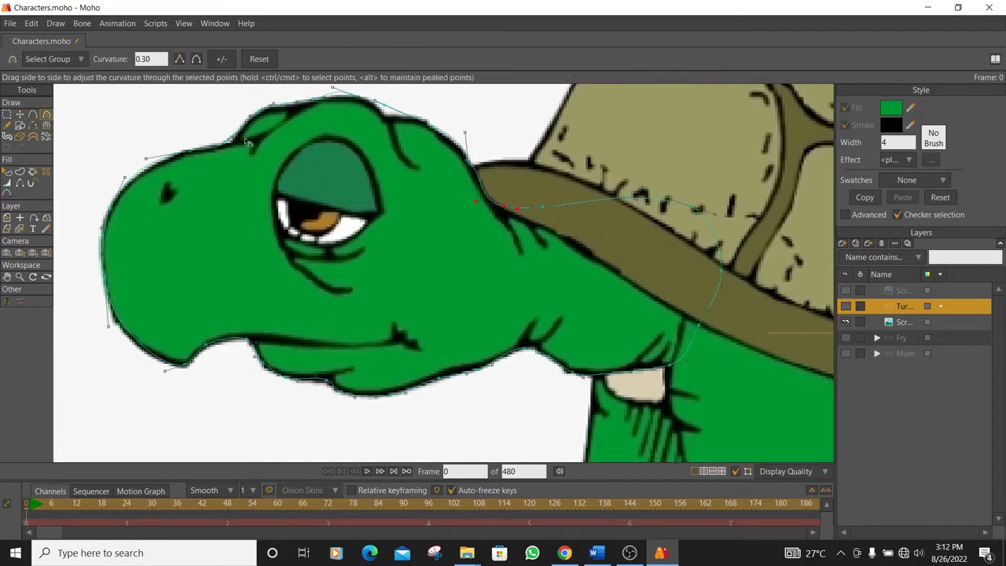
scroll(503, 200, up, 3)
drag(573, 231, 332, 218)
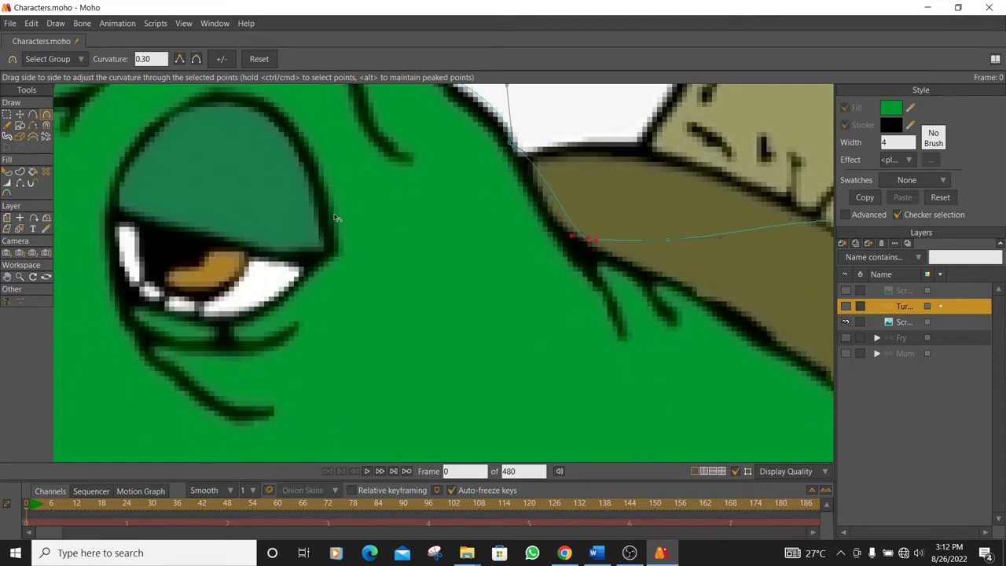
scroll(509, 146, up, 3)
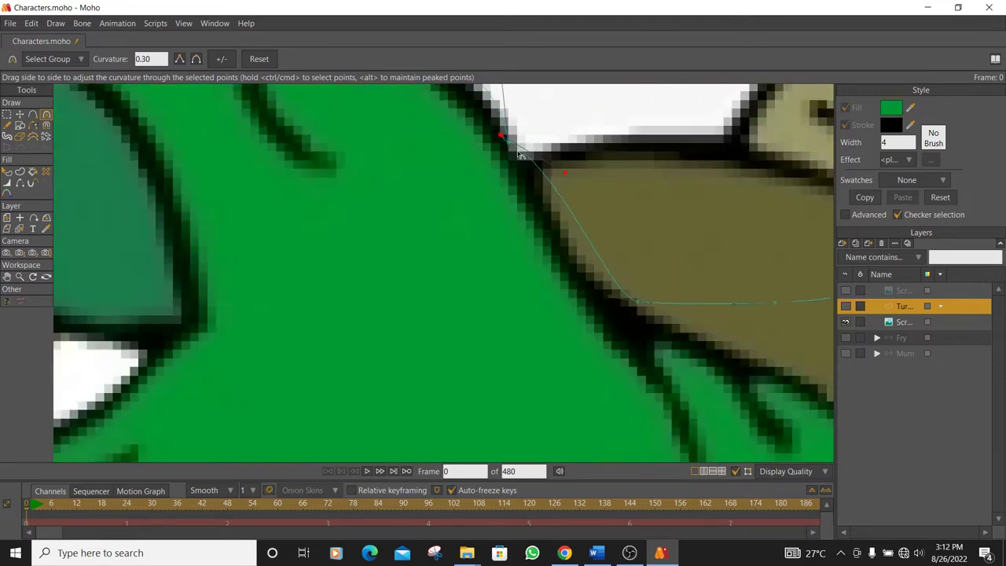
drag(493, 141, 525, 223)
drag(618, 261, 538, 248)
- Move the outline point at the back of the head and reshape the adjoining curves with their curvature handles
click(20, 115)
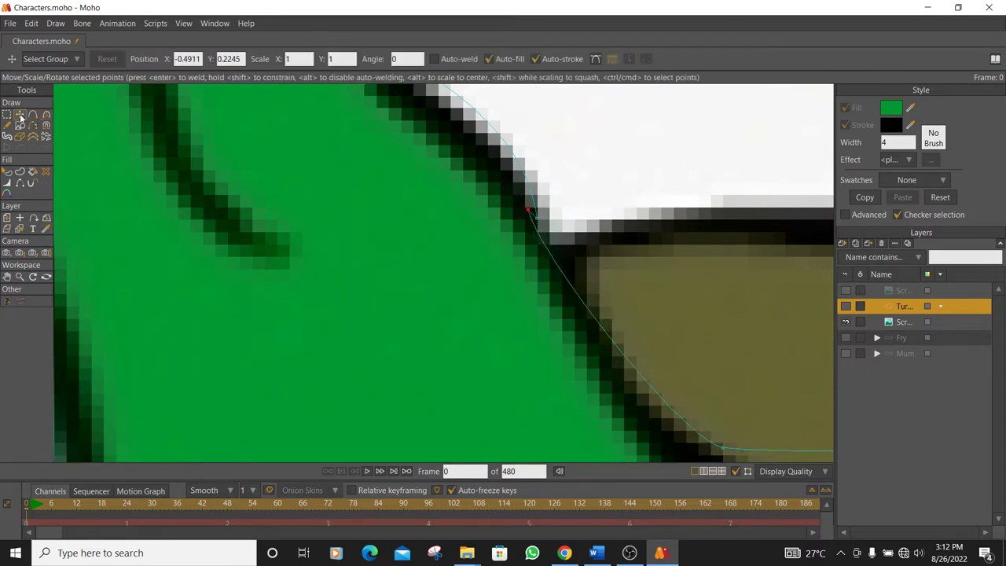
drag(535, 216, 481, 119)
drag(447, 208, 450, 297)
click(48, 116)
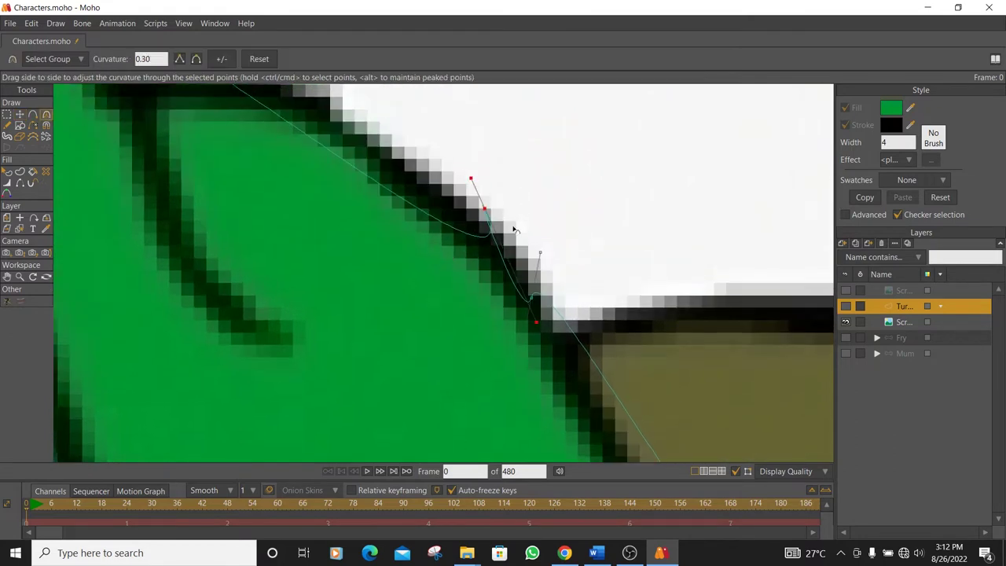
drag(536, 322, 509, 228)
drag(458, 187, 432, 169)
drag(538, 253, 544, 329)
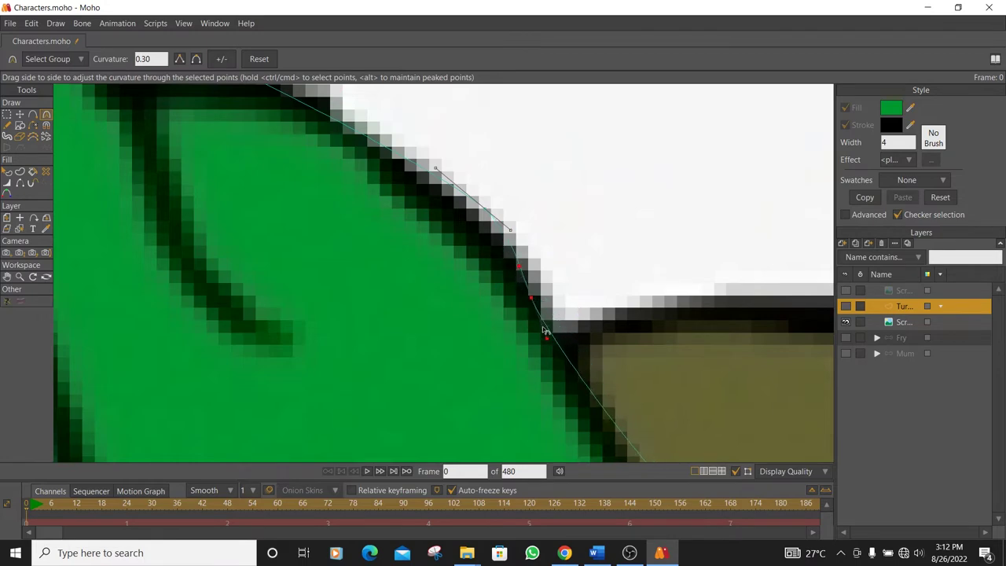
- Reposition the outline point on the back of the neck and add a point at the crease behind the head bump, fitted to the reference
click(20, 114)
drag(533, 303, 476, 232)
scroll(472, 210, down, 4)
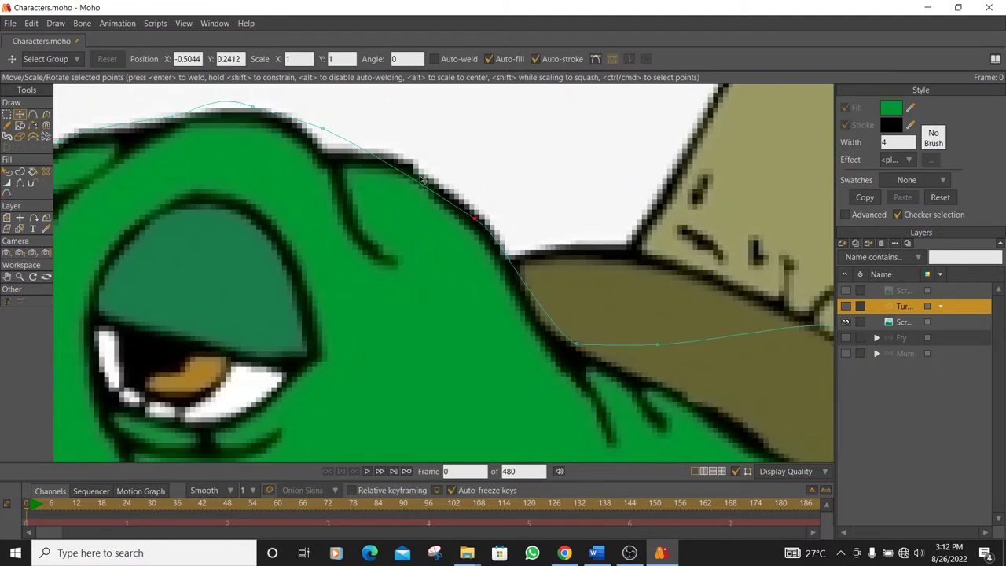
click(9, 126)
click(32, 116)
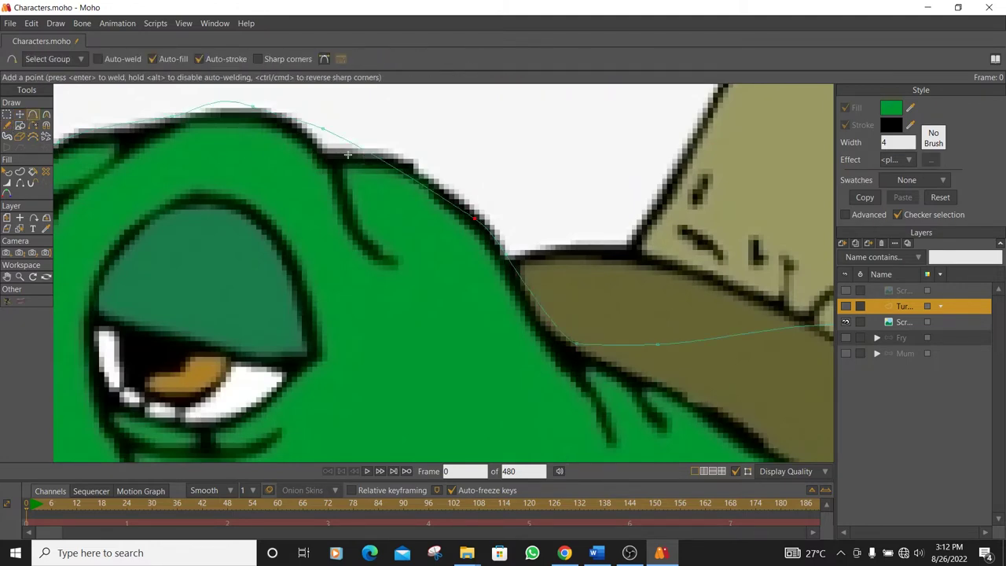
drag(355, 146, 398, 156)
scroll(532, 215, down, 5)
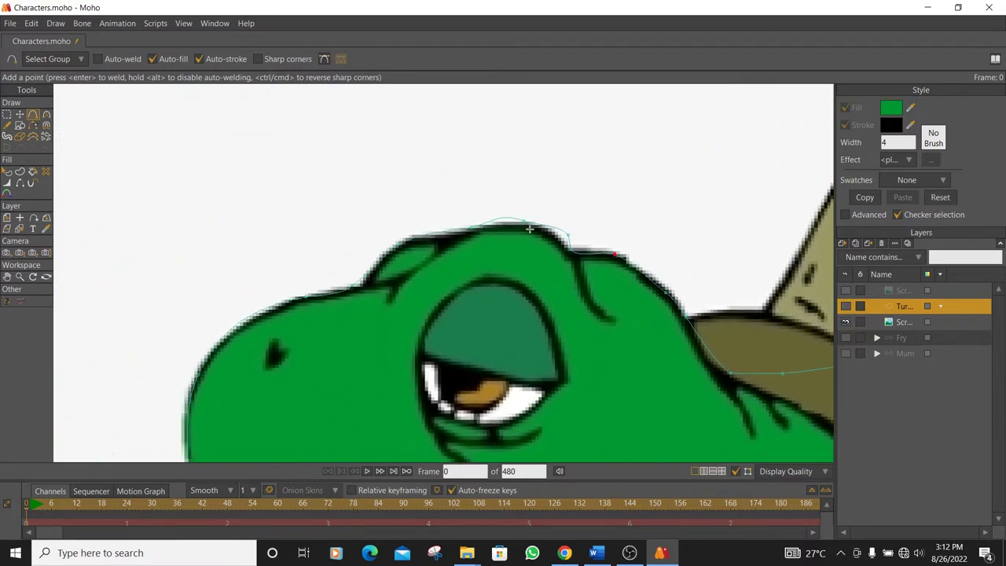
- Move the outline points from the crown down the back of the neck to the shell overlap so they follow the reference
click(20, 114)
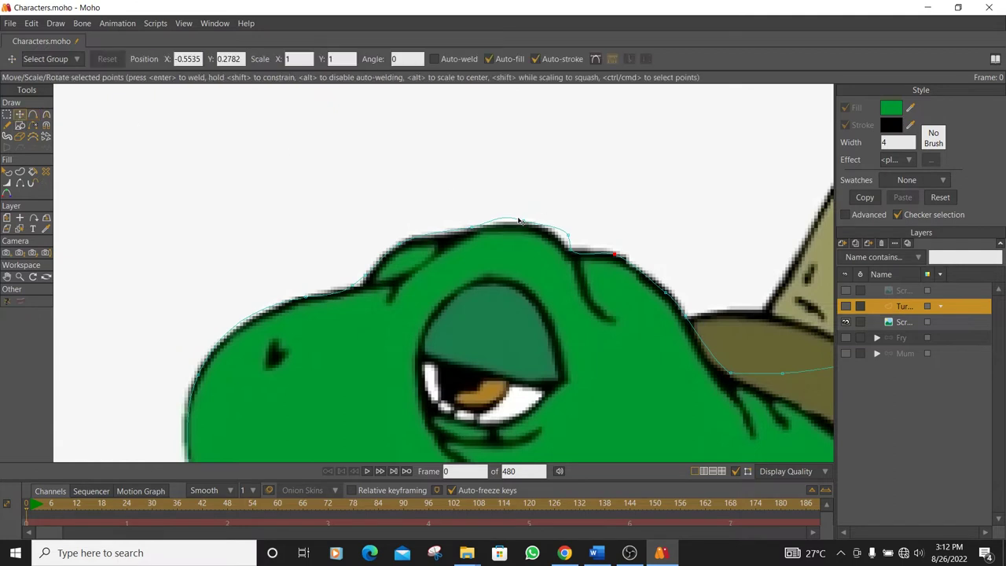
drag(522, 223, 506, 228)
drag(566, 241, 544, 236)
drag(670, 288, 661, 284)
drag(725, 361, 723, 367)
drag(683, 321, 688, 322)
drag(650, 286, 653, 281)
drag(787, 375, 791, 364)
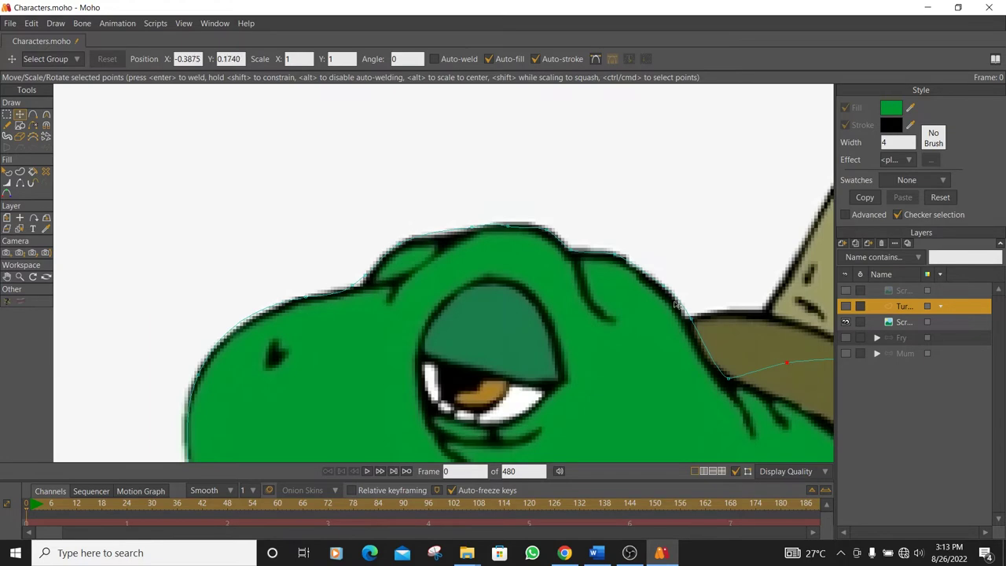
- Adjust the curvature at the crown point and at the crease behind it to match the head contour
click(45, 114)
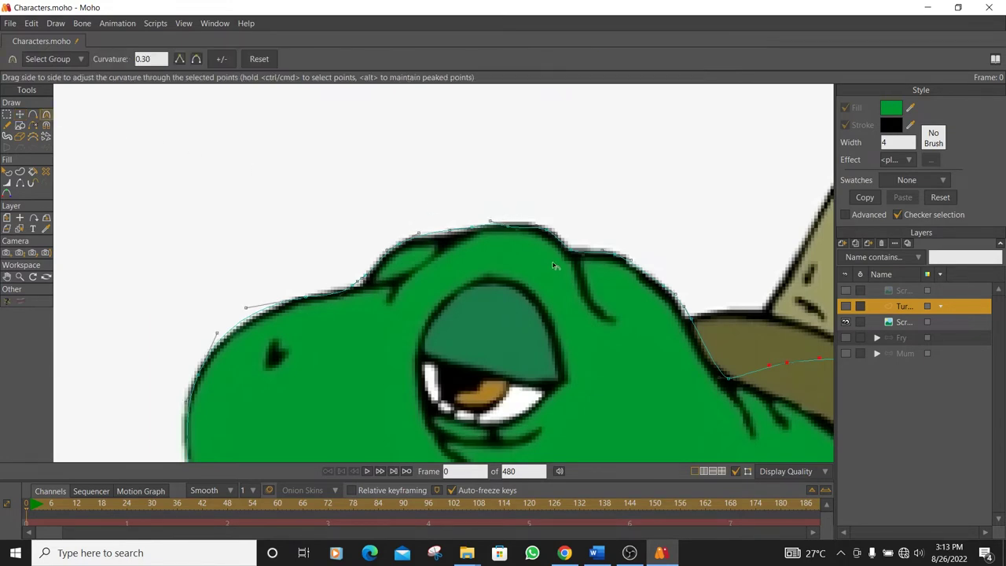
scroll(550, 265, up, 3)
click(489, 202)
drag(489, 203, 494, 197)
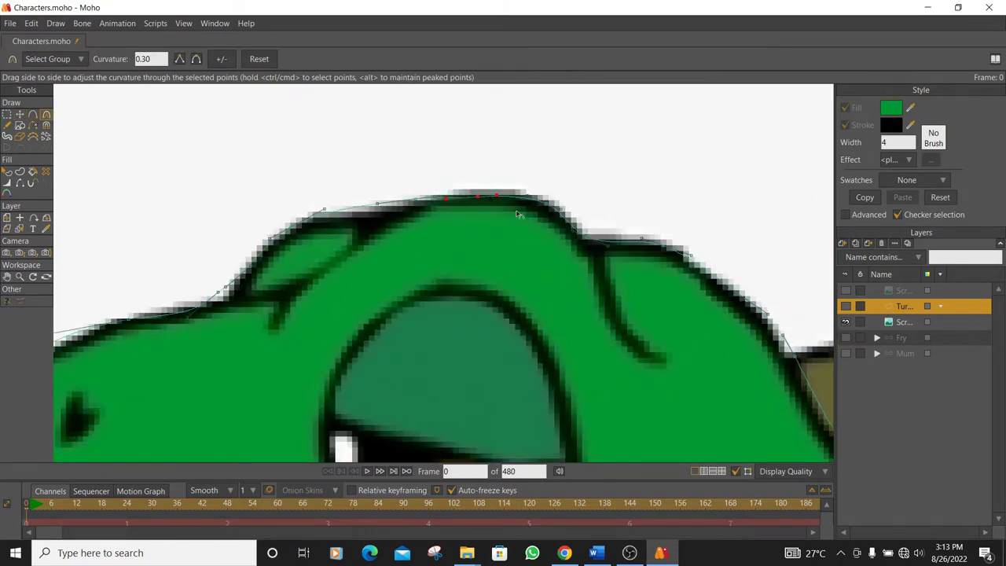
click(588, 249)
drag(548, 244, 533, 247)
scroll(334, 254, down, 2)
scroll(463, 216, up, 2)
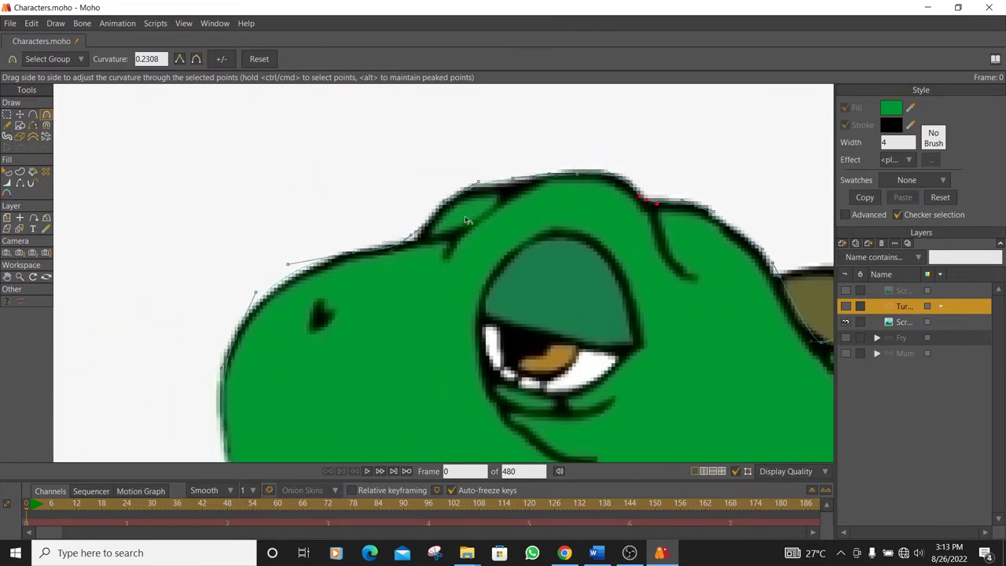
- Refine the points and curvature around the notch in front of the brow, the crown and the front of the snout
click(390, 240)
drag(390, 240, 412, 237)
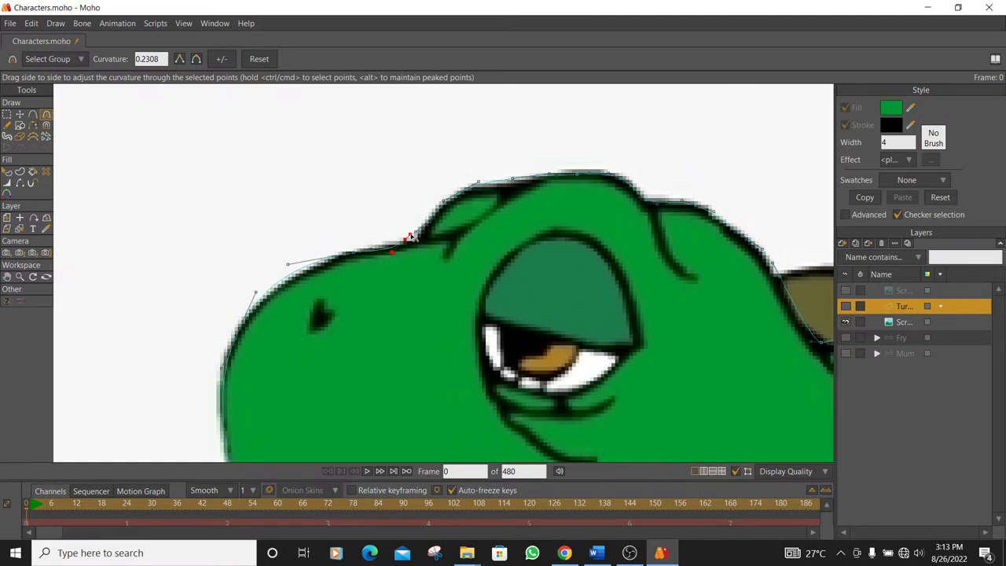
click(21, 115)
drag(405, 240, 552, 175)
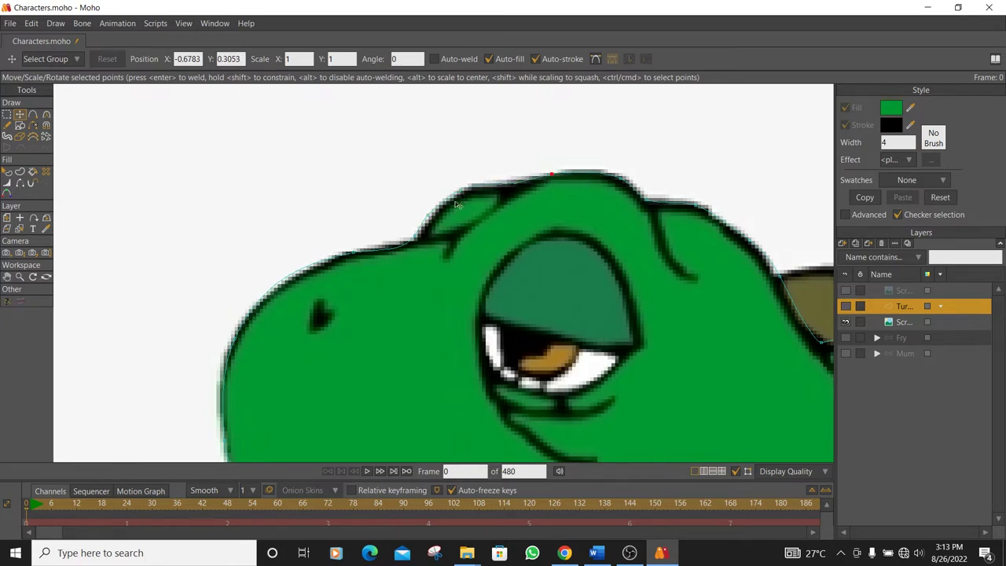
click(46, 114)
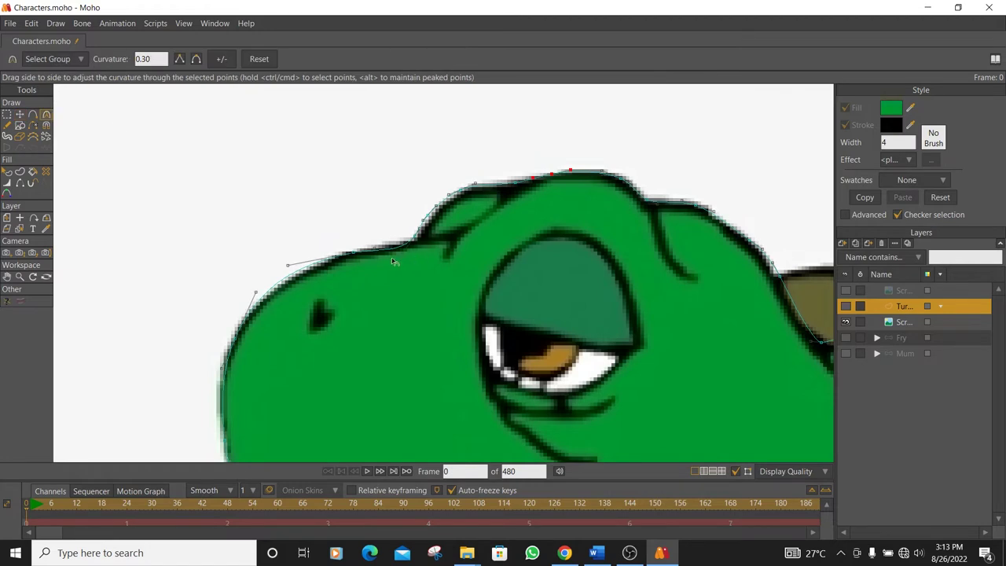
click(20, 114)
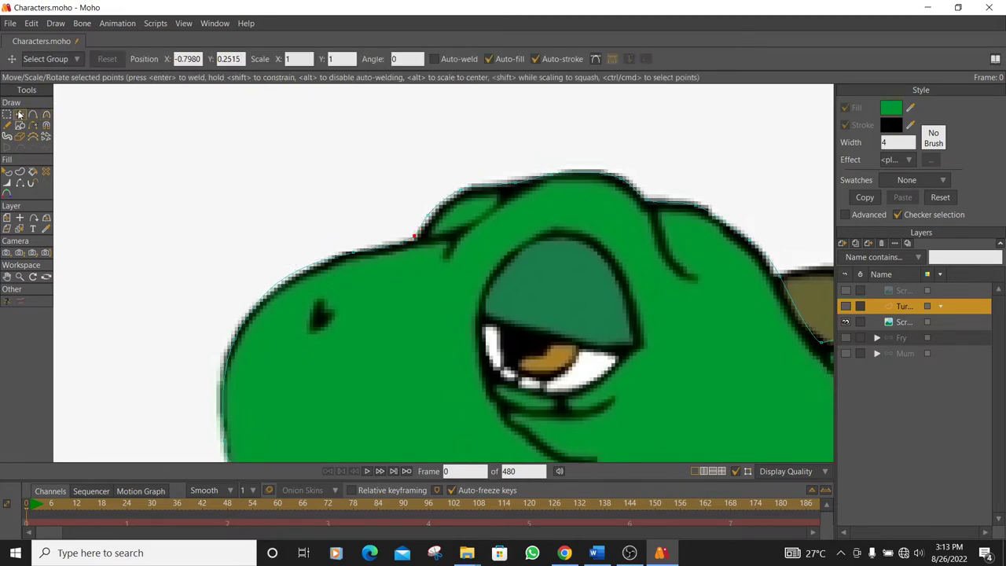
drag(415, 242, 233, 330)
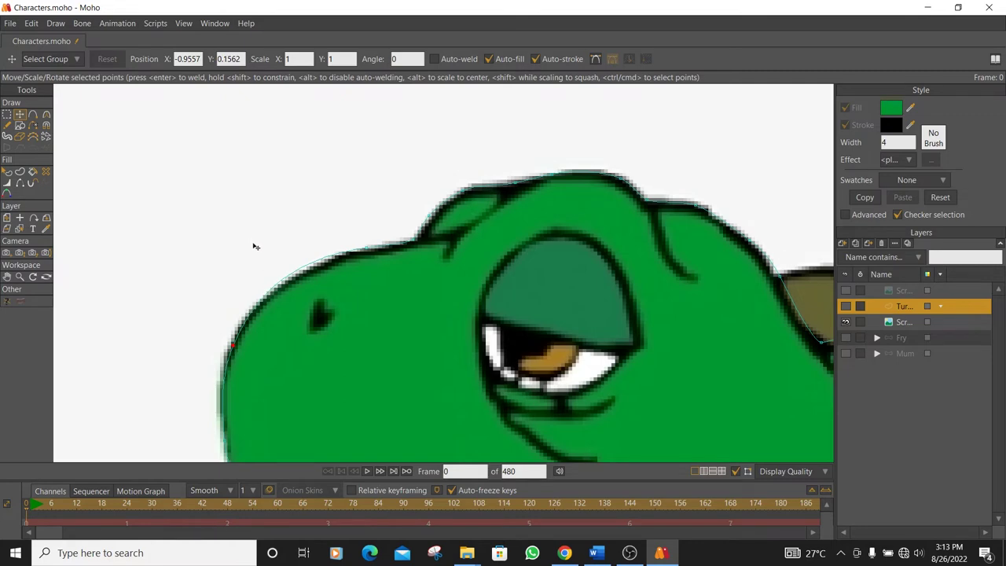
- Adjust the outline points at the mouth opening and add points along the lower lip and chin
scroll(253, 248, down, 3)
drag(323, 251, 420, 166)
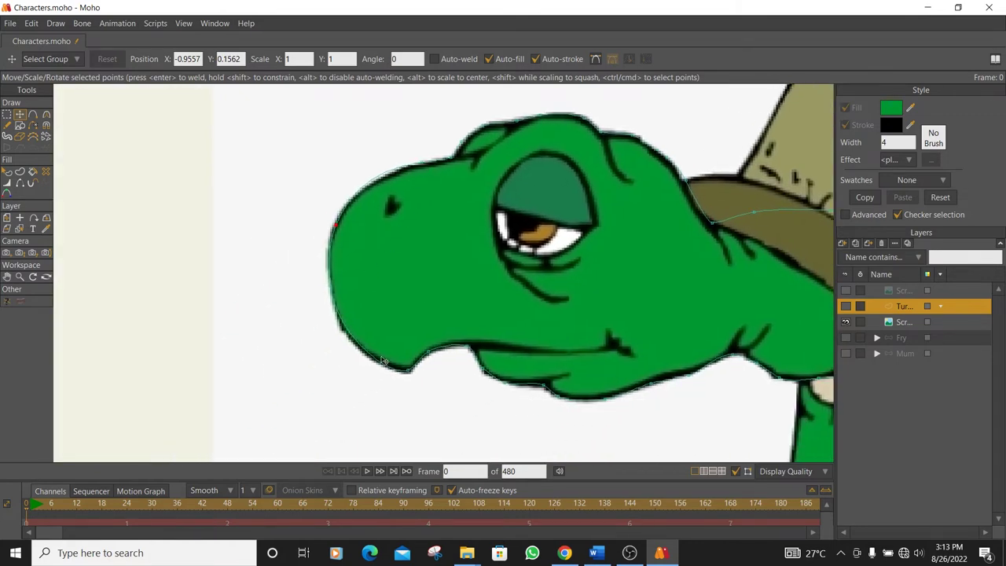
click(467, 348)
click(498, 382)
click(33, 116)
scroll(423, 306, up, 2)
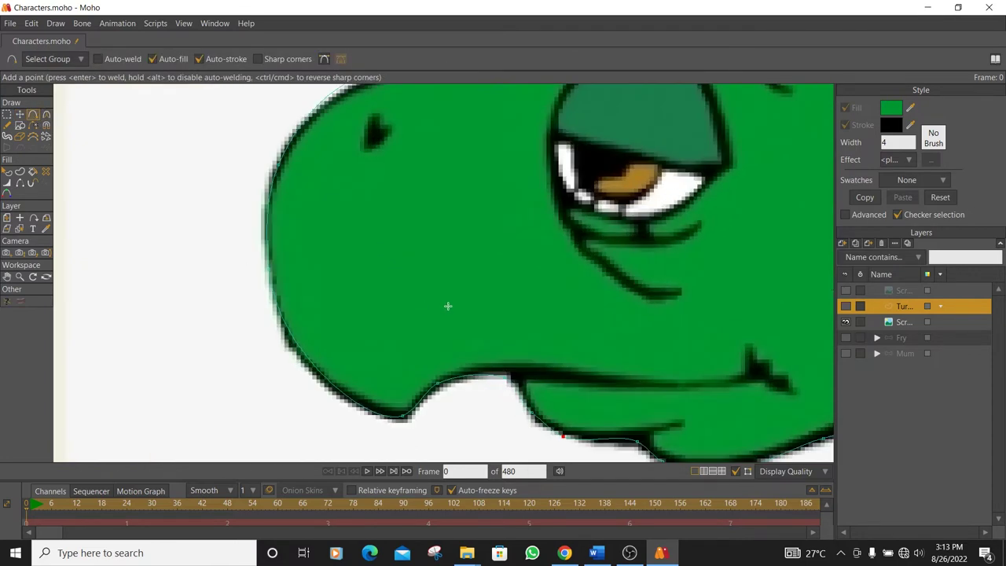
scroll(490, 198, up, 2)
click(495, 295)
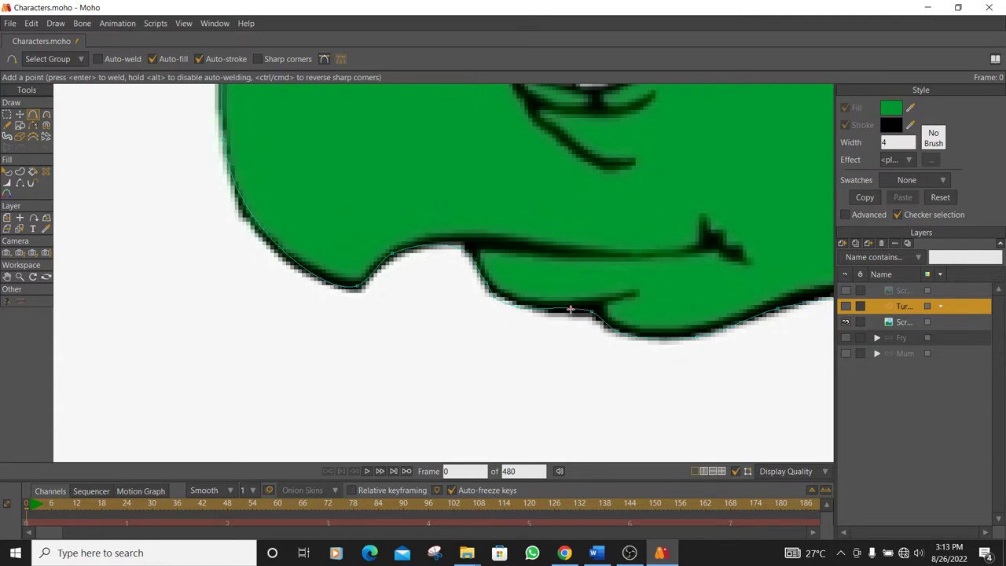
click(655, 339)
- Reposition the points from the mouth opening along the lower lip to the chin to fit the reference
click(19, 114)
drag(453, 249, 567, 310)
drag(621, 335, 658, 338)
scroll(657, 297, down, 5)
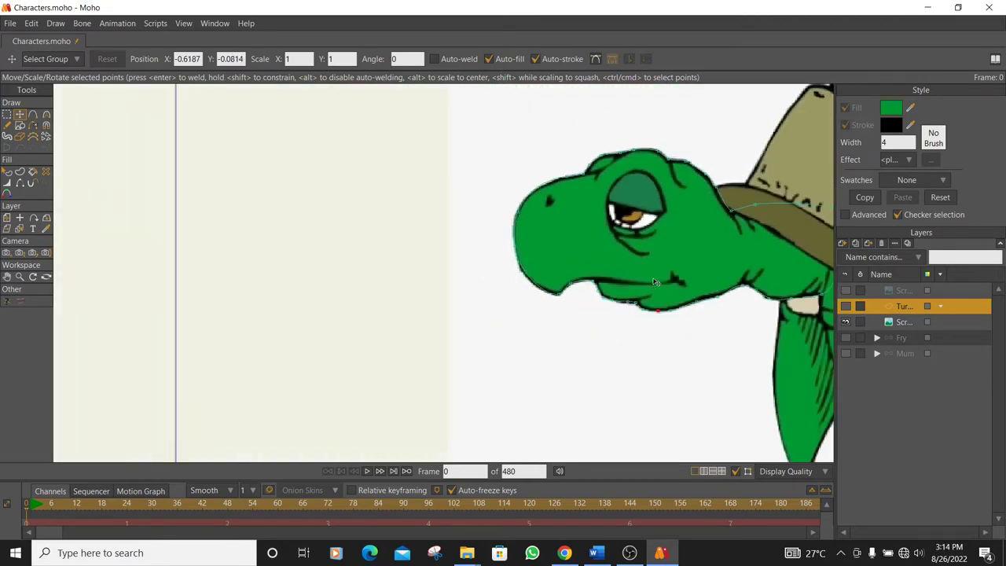
- Show the turtle head layer and close the gap in the black outline at the back of the neck
scroll(665, 265, down, 2)
drag(669, 261, 511, 235)
scroll(531, 226, up, 2)
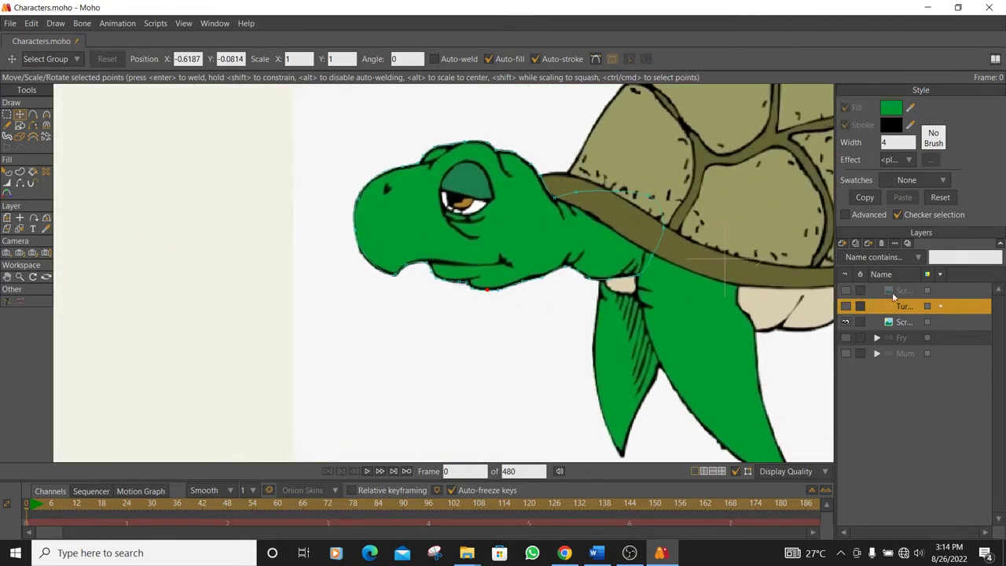
click(846, 306)
scroll(537, 162, up, 5)
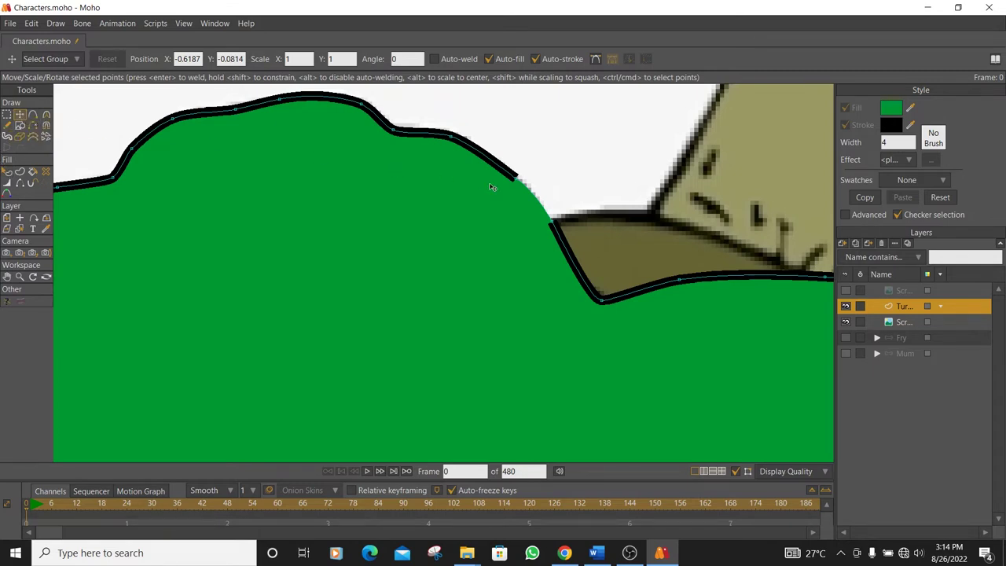
drag(518, 180, 557, 225)
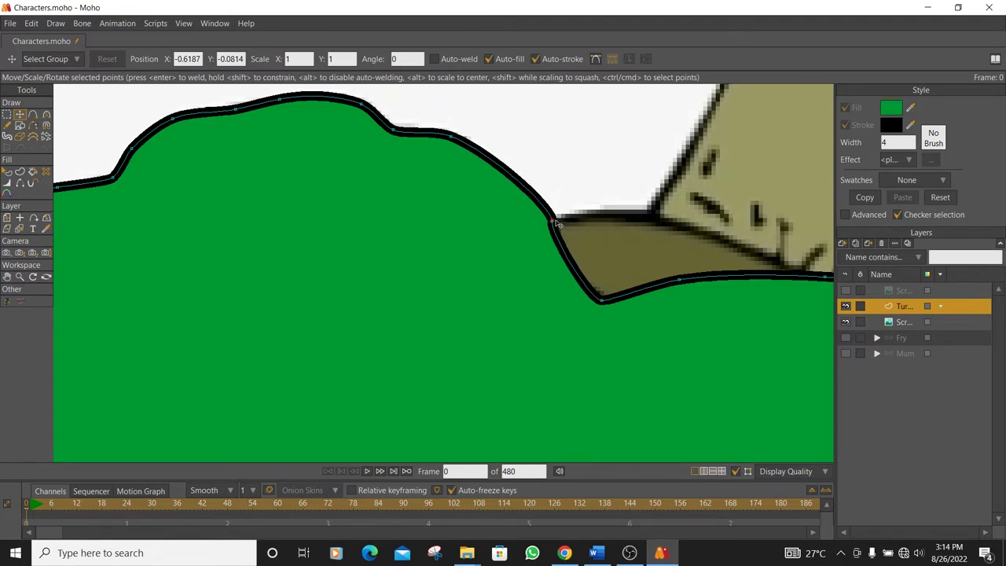
- Nudge the point where the neck meets the shell rim and add an outline point just above it
click(555, 223)
scroll(555, 220, up, 2)
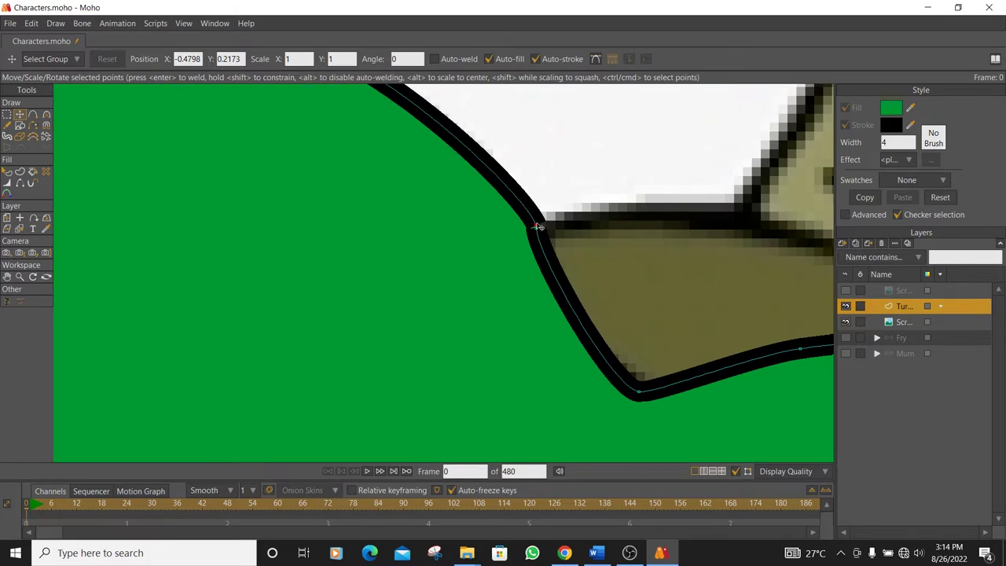
drag(537, 226, 537, 225)
key(a)
scroll(550, 252, down, 8)
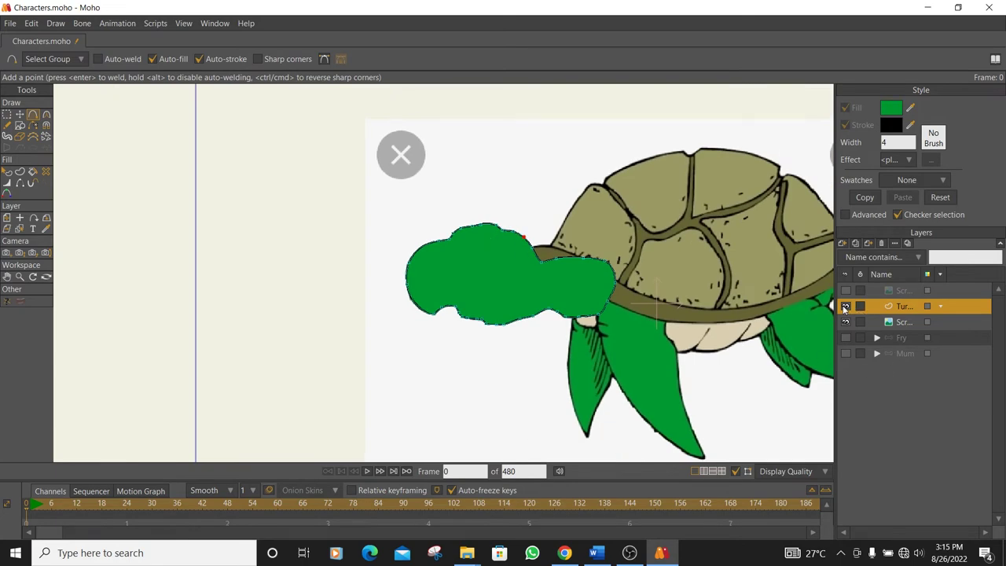
- Toggle the visibility of the turtle head layer to compare its filled shape with the reference image
click(845, 306)
scroll(561, 254, up, 6)
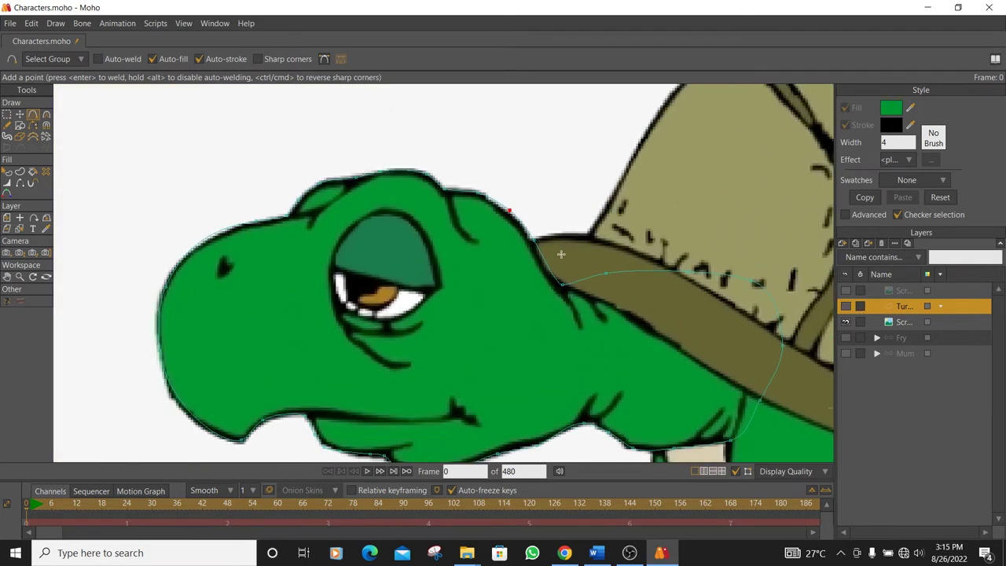
scroll(561, 253, down, 5)
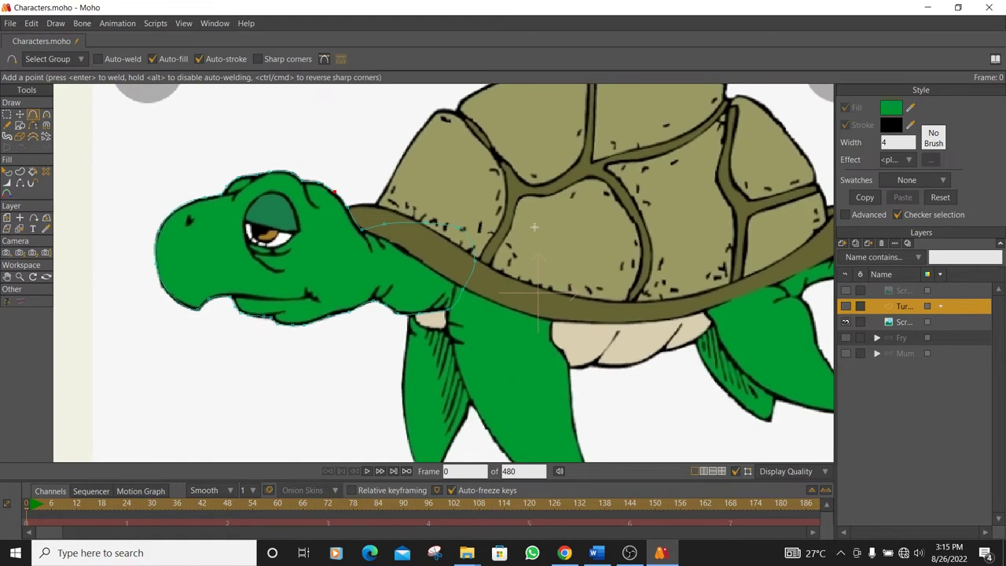
click(6, 125)
scroll(523, 230, up, 3)
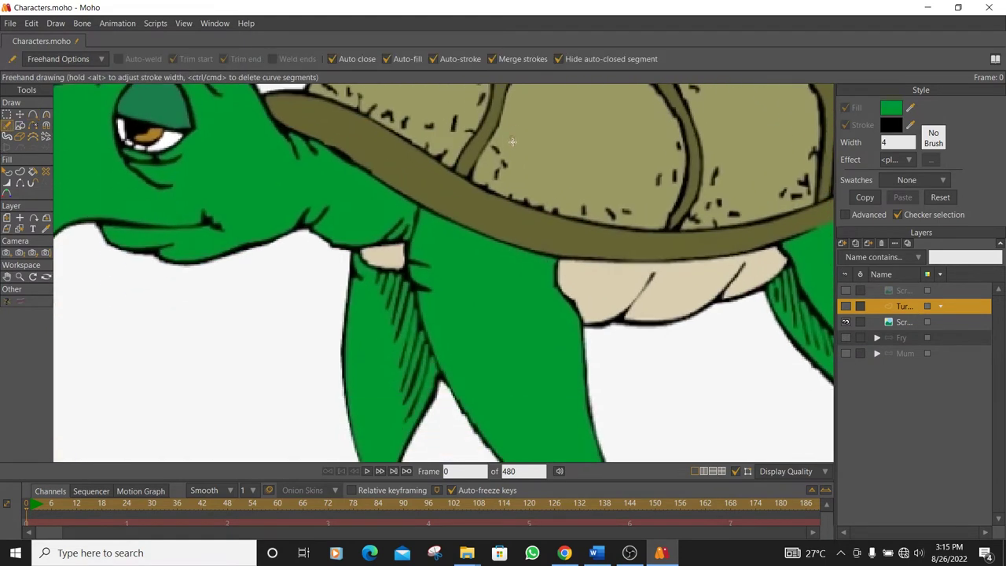
click(847, 305)
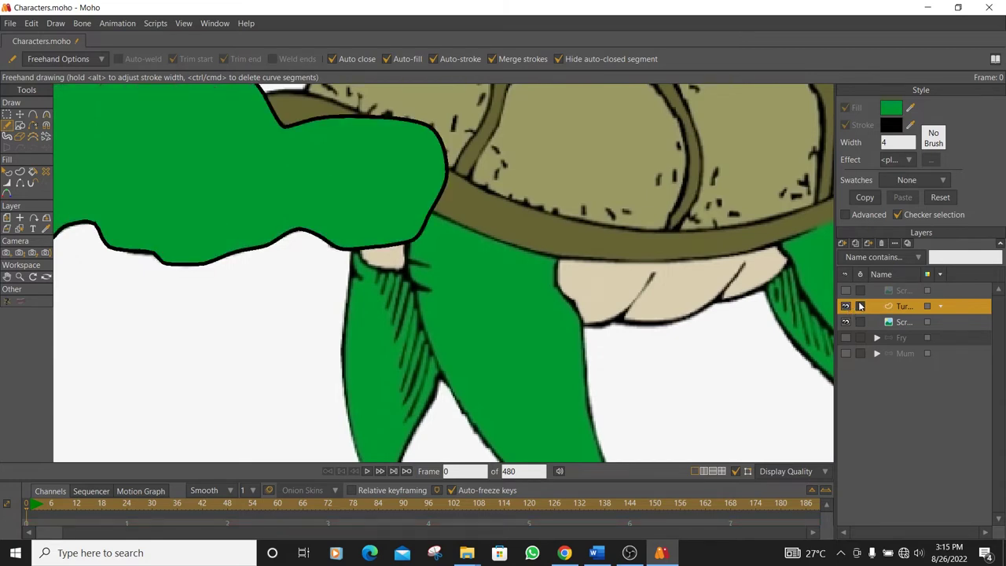
click(846, 307)
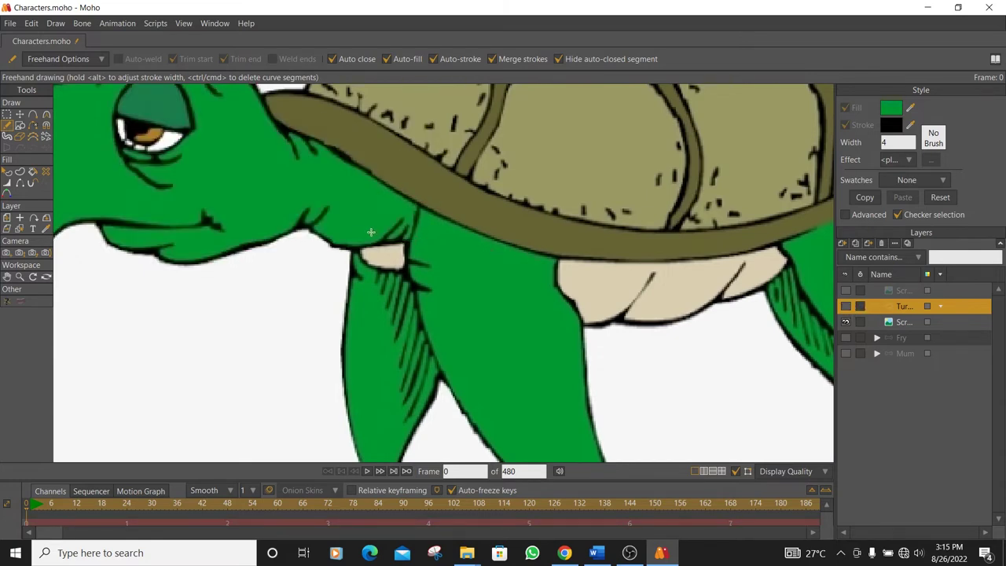
- Try a freehand shape from the base of the neck across the front flipper to the belly, and delete it
scroll(381, 234, down, 2)
scroll(360, 231, down, 1)
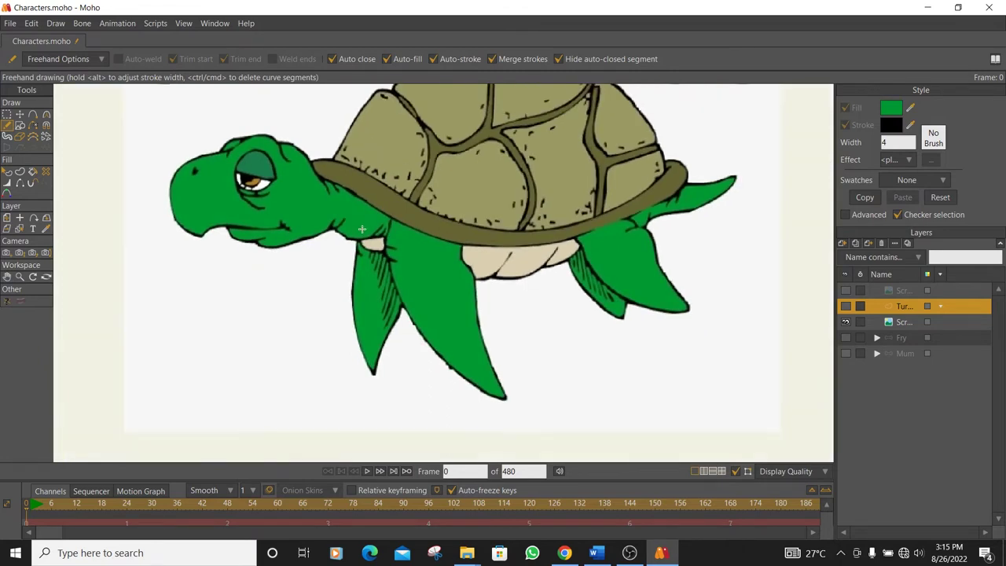
scroll(361, 227, down, 1)
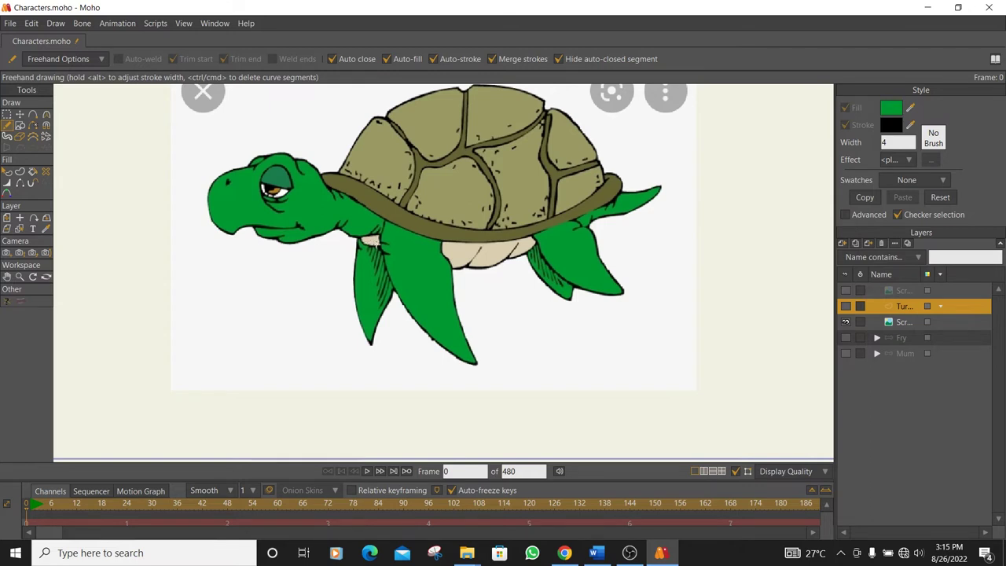
drag(486, 268, 497, 295)
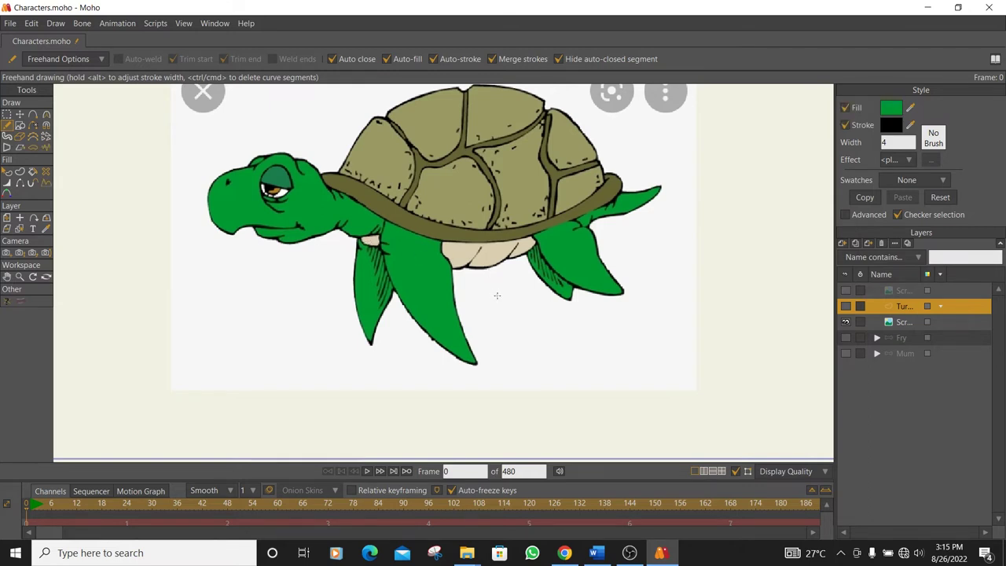
click(20, 114)
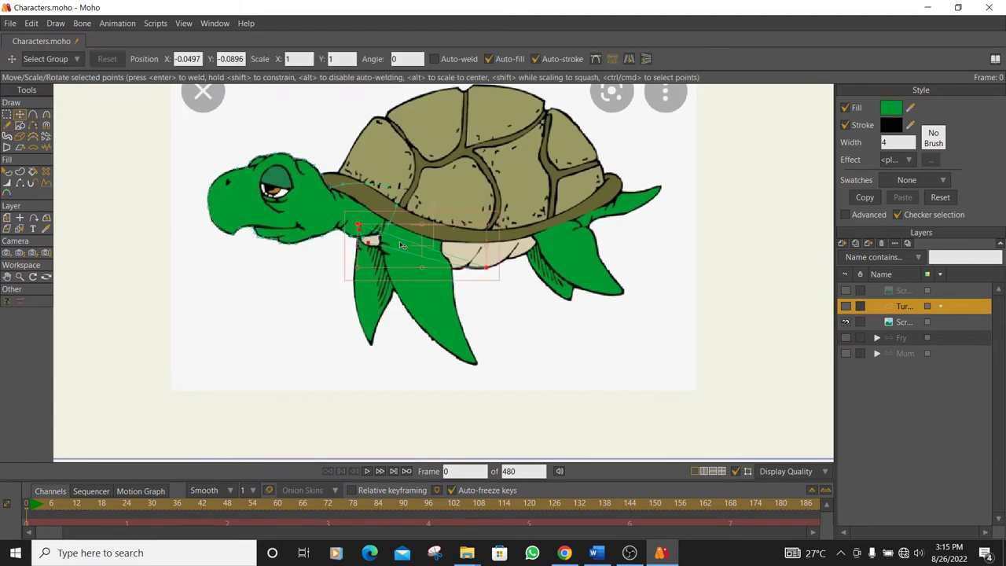
click(405, 245)
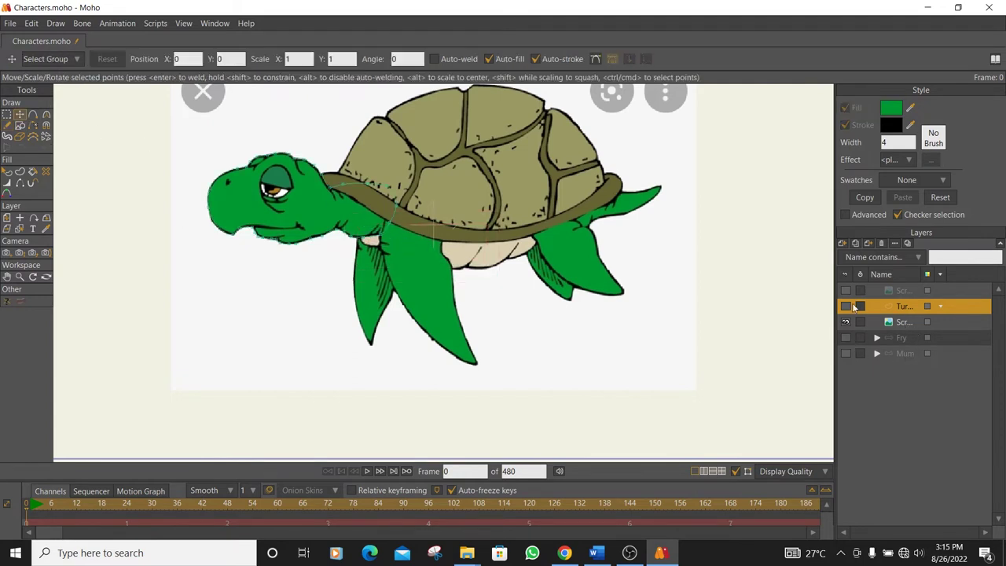
- Show the turtle head and neck layer over the reference image
click(847, 306)
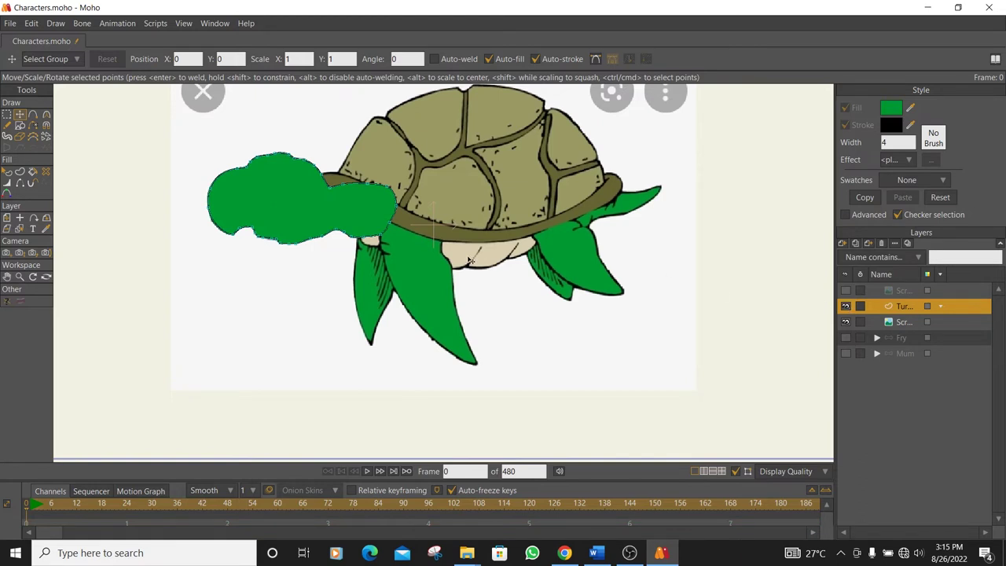
click(7, 126)
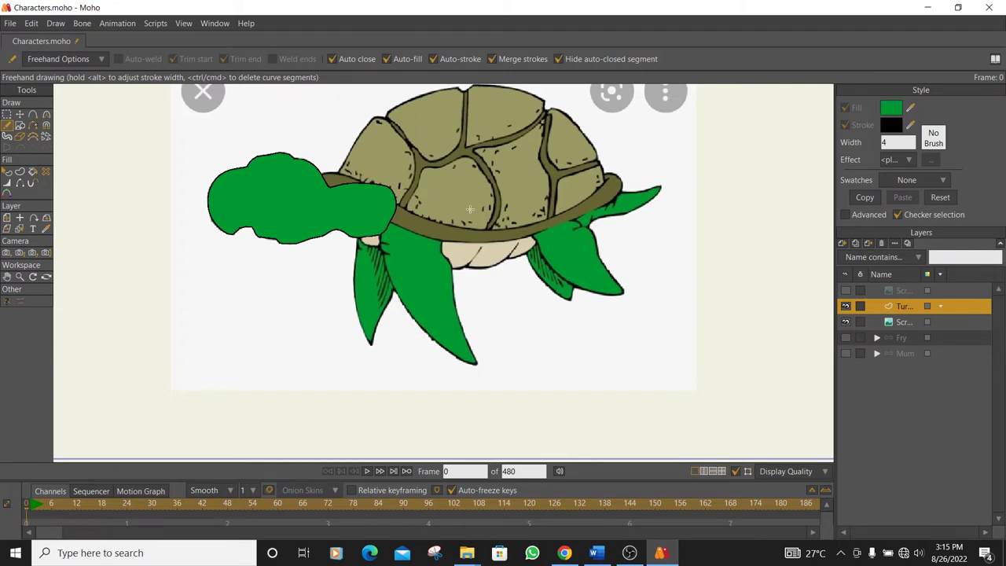
click(19, 115)
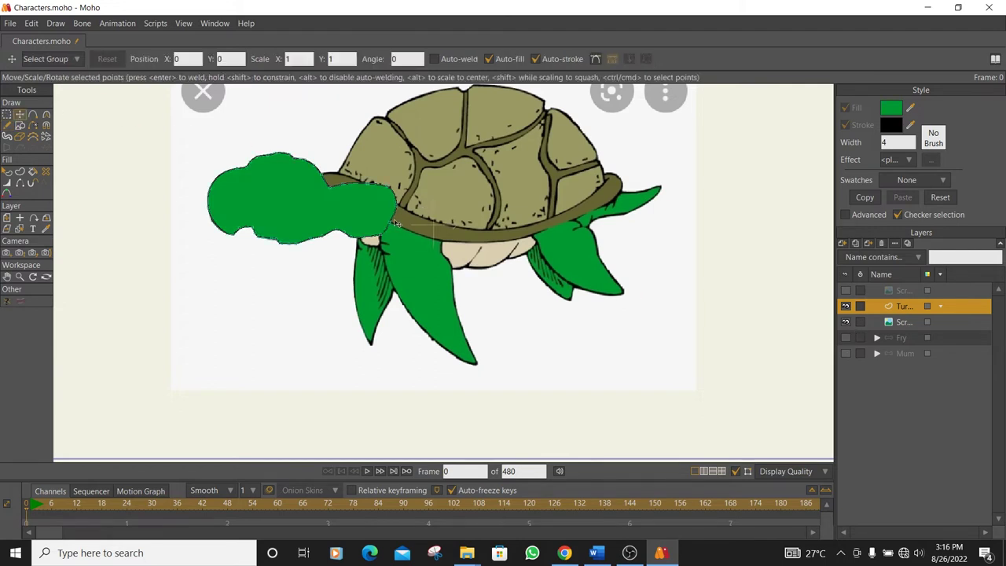
- Draw a closed freehand body shape from the base of the neck over the shell, around the tail and back along the belly
click(846, 322)
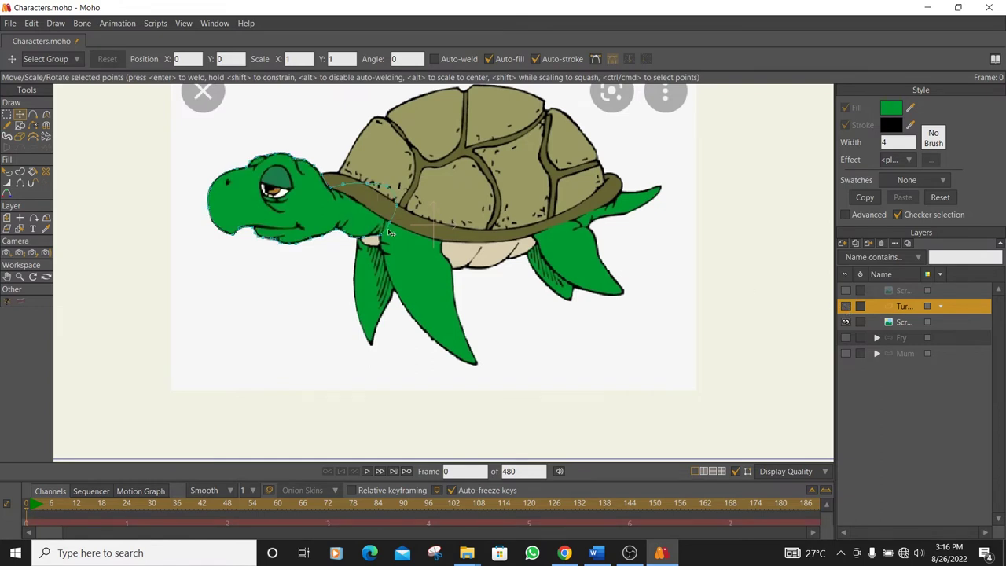
scroll(387, 232, up, 2)
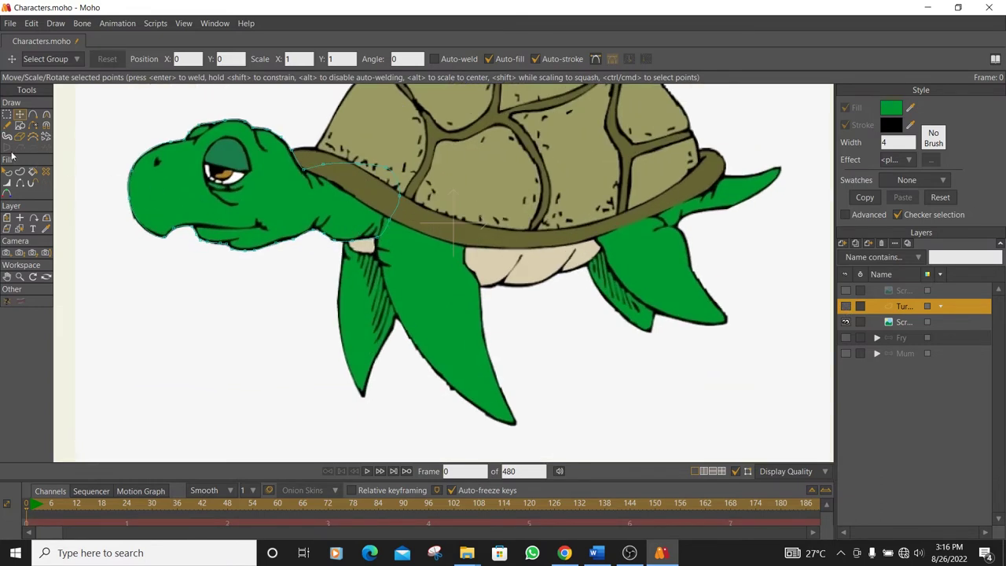
click(7, 126)
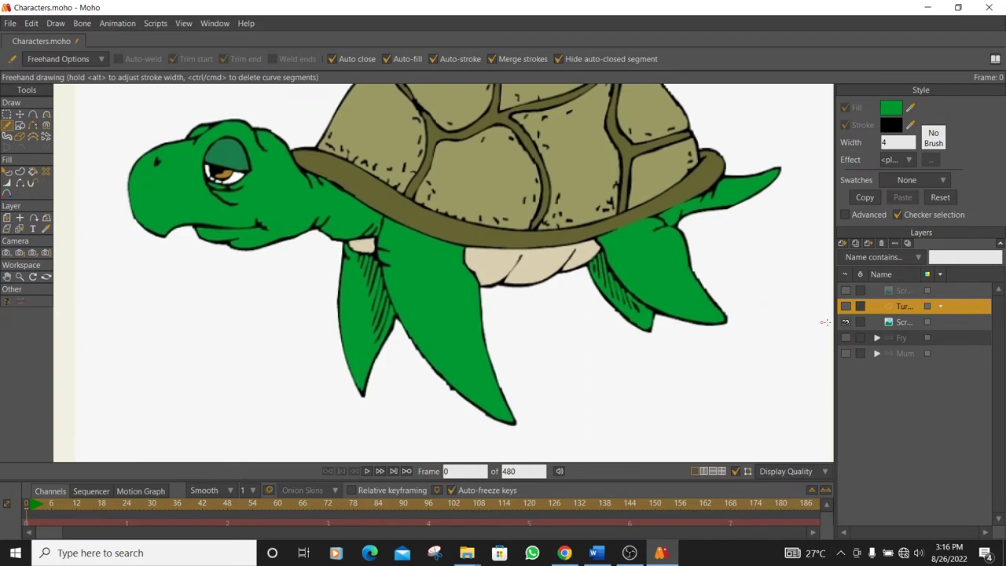
click(846, 306)
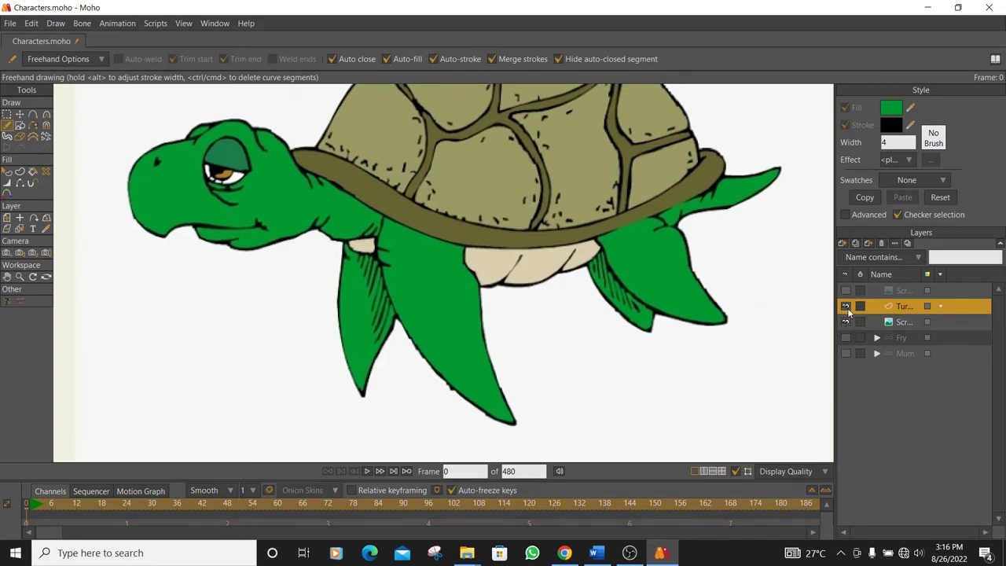
mouse_move(335, 214)
mouse_down()
mouse_move(347, 170)
mouse_move(419, 96)
mouse_move(502, 73)
mouse_move(564, 73)
mouse_move(675, 122)
mouse_move(714, 175)
mouse_move(781, 168)
mouse_move(746, 202)
mouse_move(669, 224)
mouse_up()
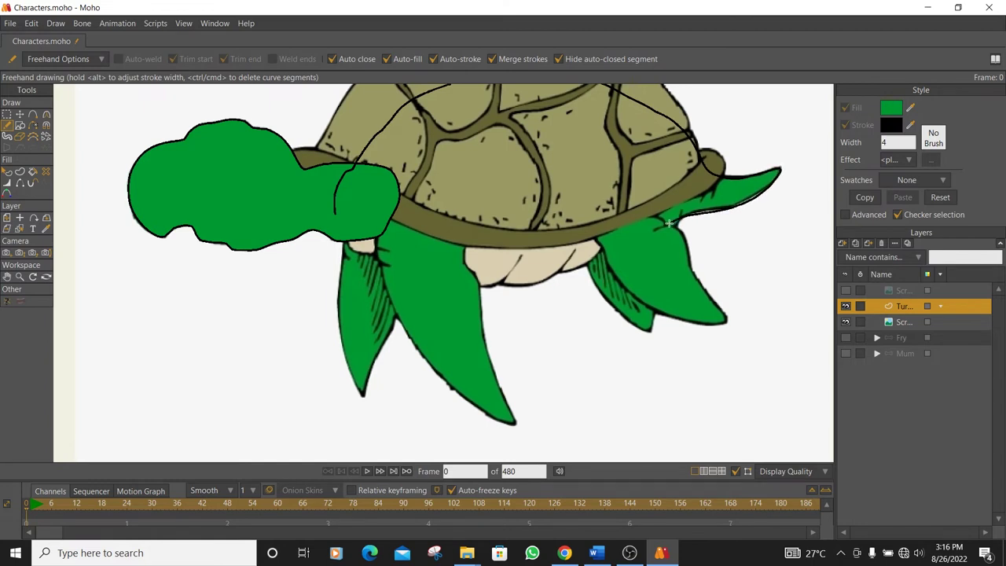
mouse_move(624, 231)
mouse_down()
mouse_move(572, 266)
mouse_move(503, 286)
mouse_move(375, 257)
mouse_move(340, 238)
mouse_move(332, 216)
mouse_up()
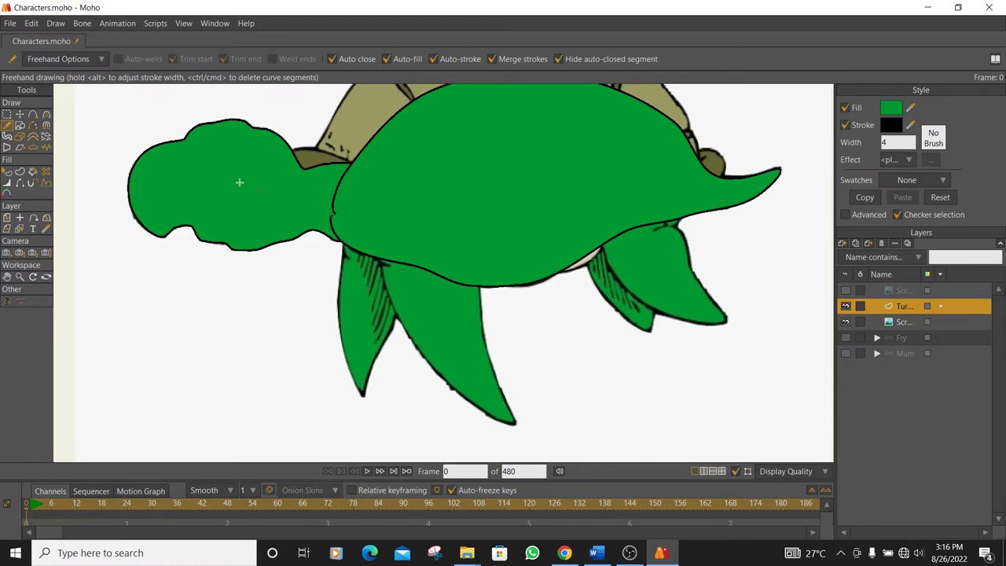
- Delete the stray points where the body outline starts and ends at the neck, and nudge the remaining point into place
click(20, 115)
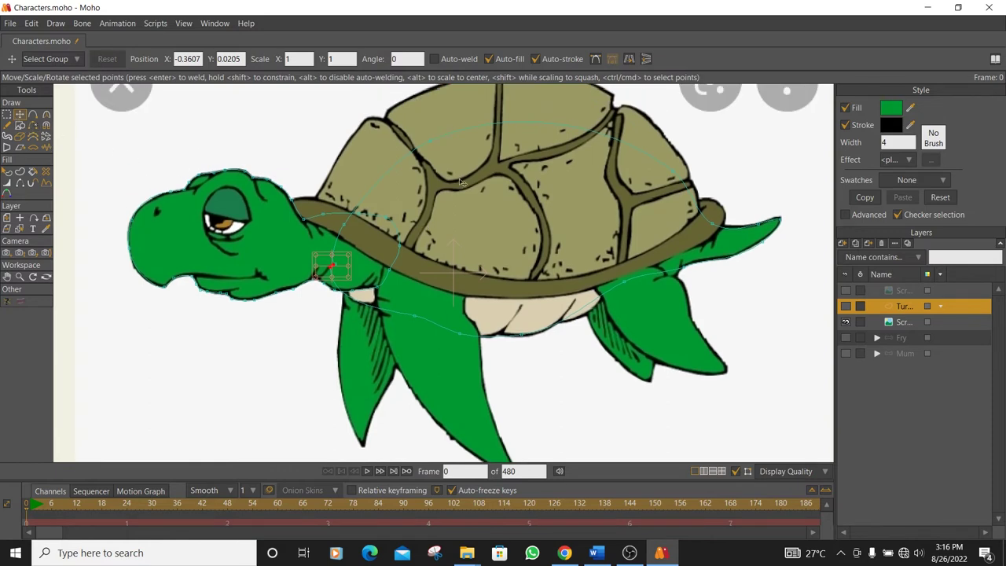
scroll(693, 234, up, 2)
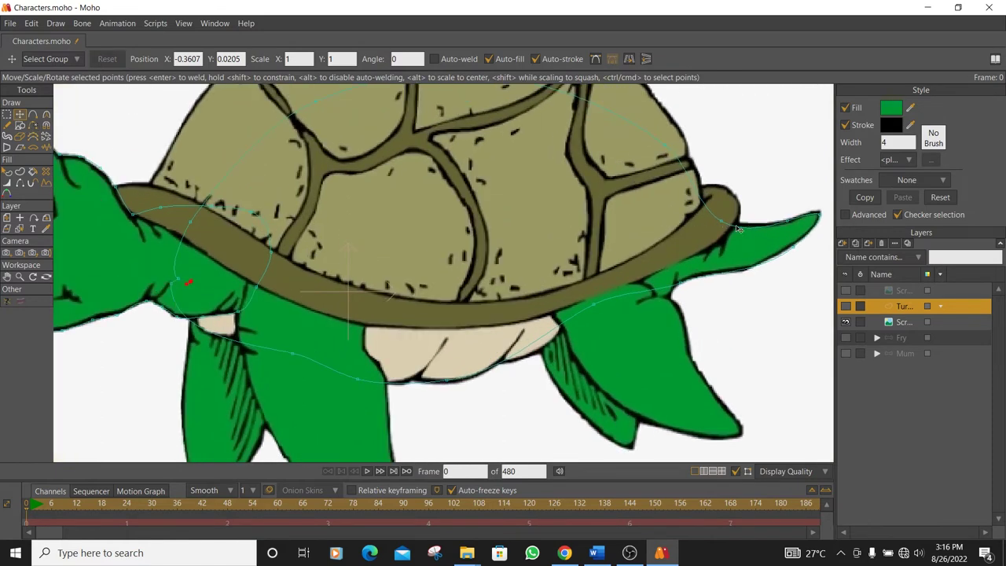
drag(733, 226, 764, 240)
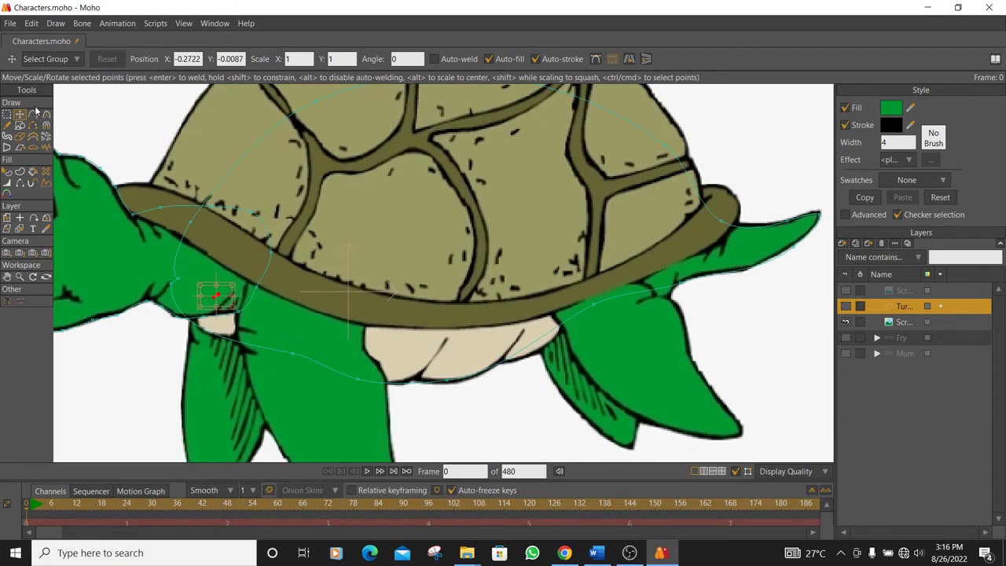
key(Delete)
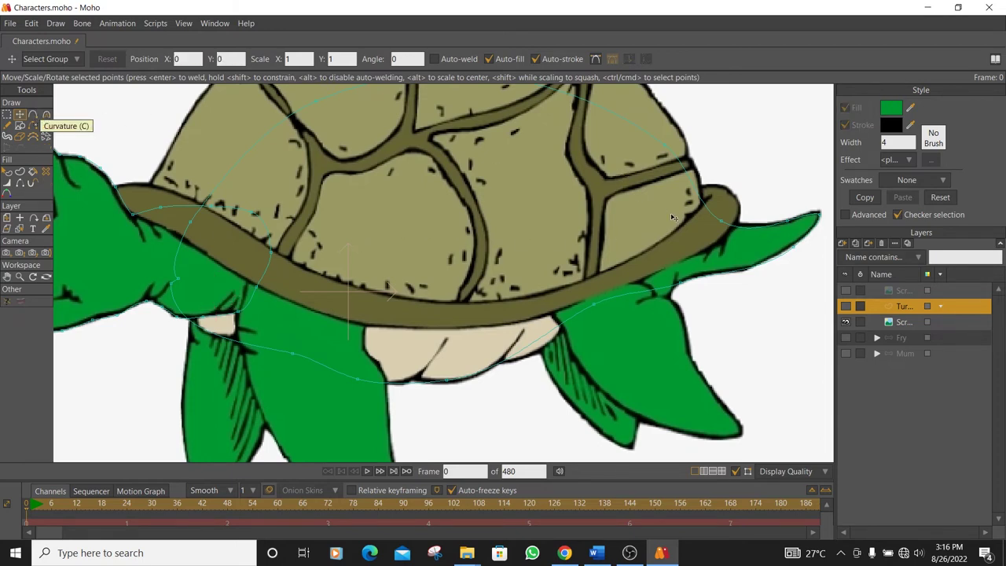
click(847, 307)
click(846, 307)
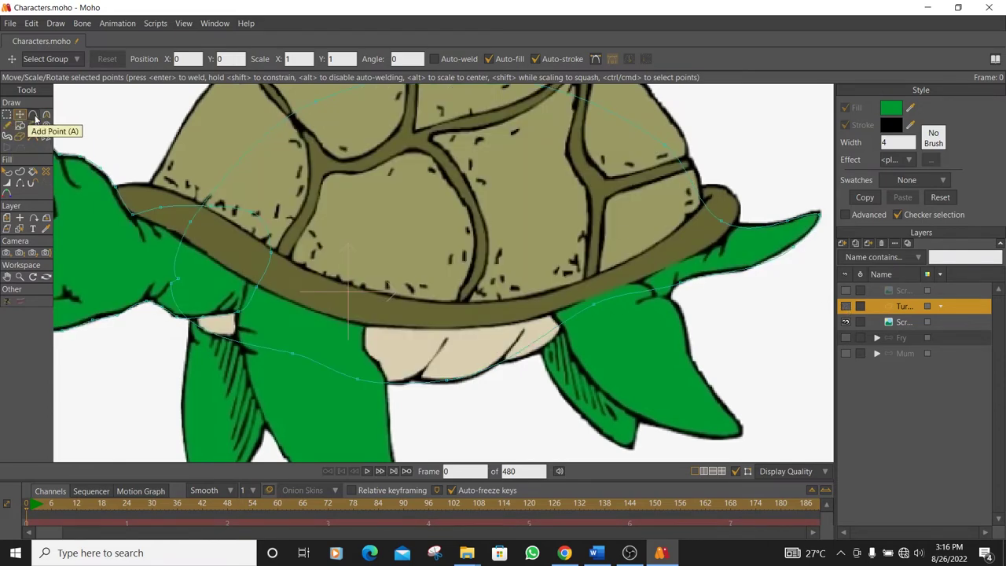
scroll(249, 211, up, 2)
mouse_move(140, 307)
mouse_down()
mouse_move(147, 313)
mouse_move(135, 317)
mouse_up()
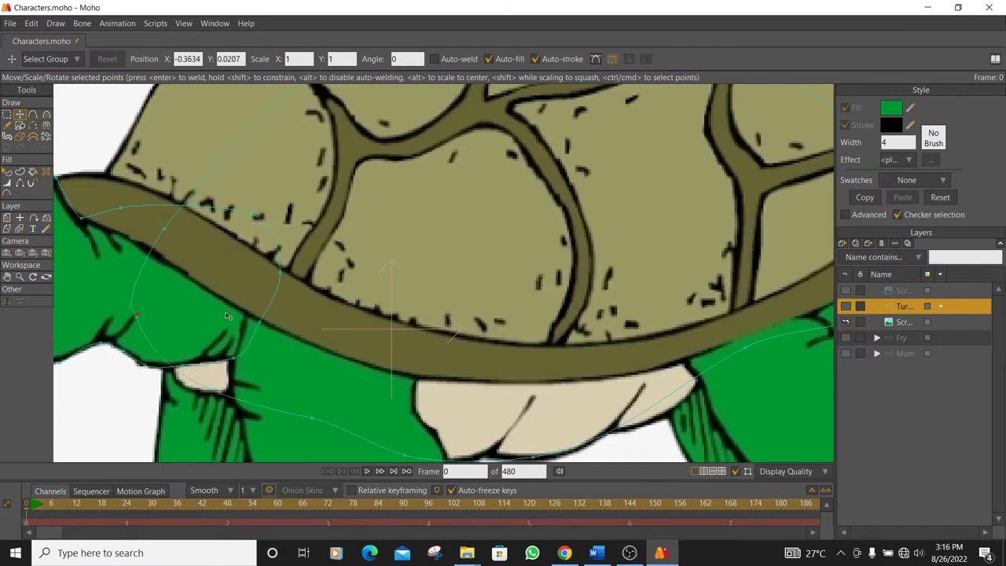
scroll(117, 187, down, 2)
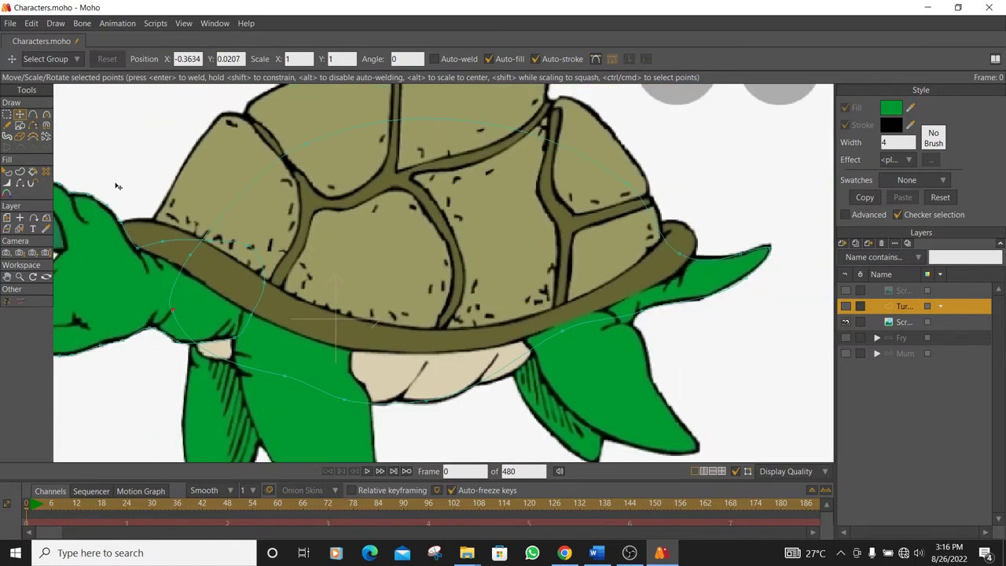
- Add points along the belly, above the rear flipper and around the tail to fit the body outline to the reference
click(33, 114)
scroll(338, 235, down, 1)
drag(346, 232, 380, 140)
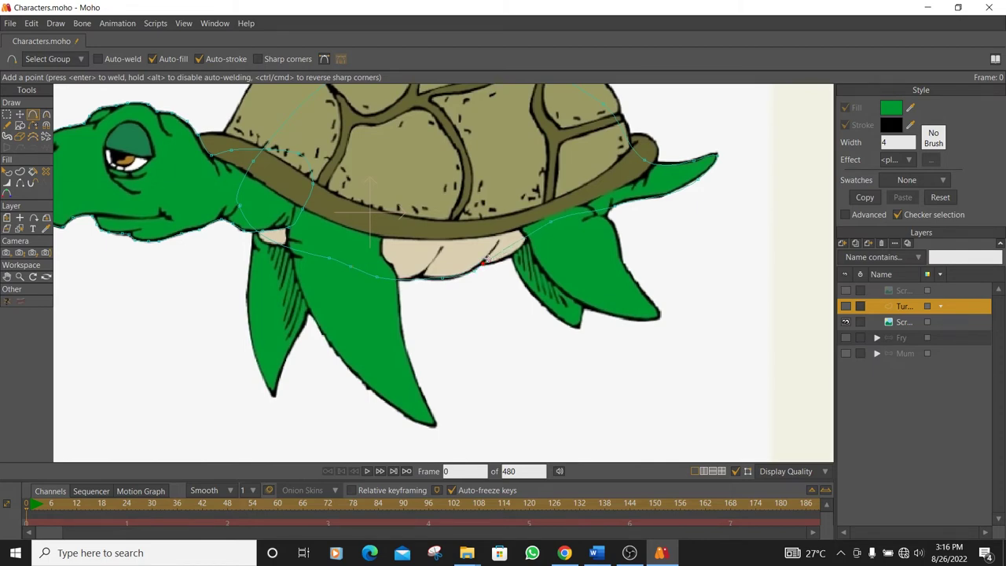
click(527, 240)
drag(602, 212, 602, 216)
click(685, 186)
scroll(653, 167, up, 2)
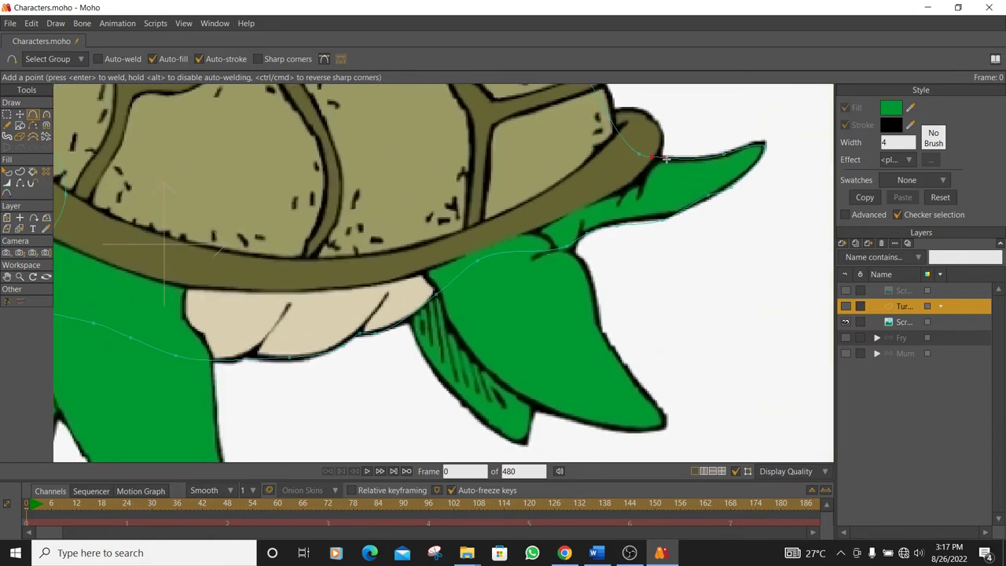
click(673, 159)
scroll(629, 145, down, 3)
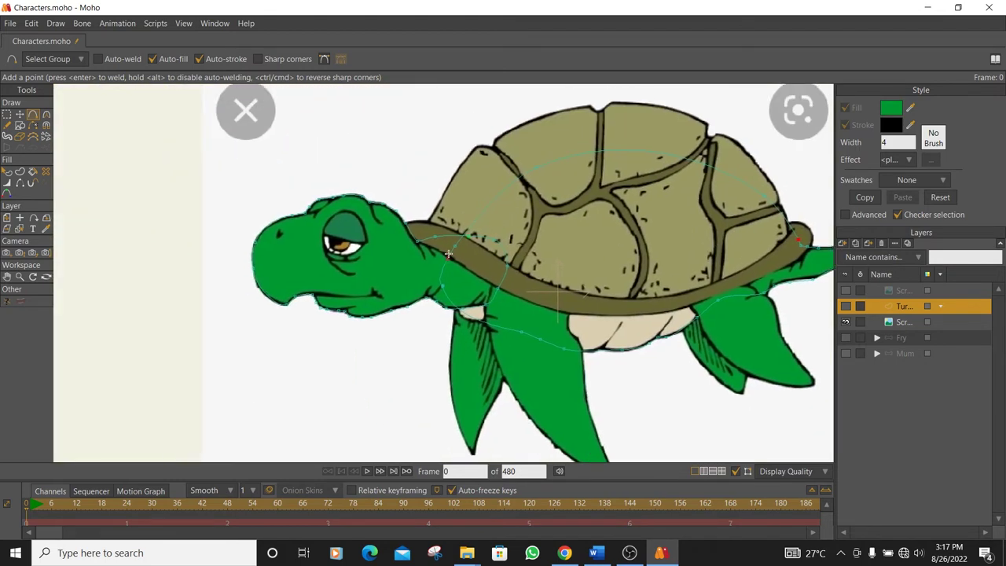
- Add three points to the body outline along its arc across the upper shell
click(474, 210)
click(595, 153)
click(688, 158)
- Adjust the curve handles of the body outline's front point at the neck to smooth the curve there
click(19, 114)
scroll(452, 291, up, 1)
scroll(452, 291, up, 1)
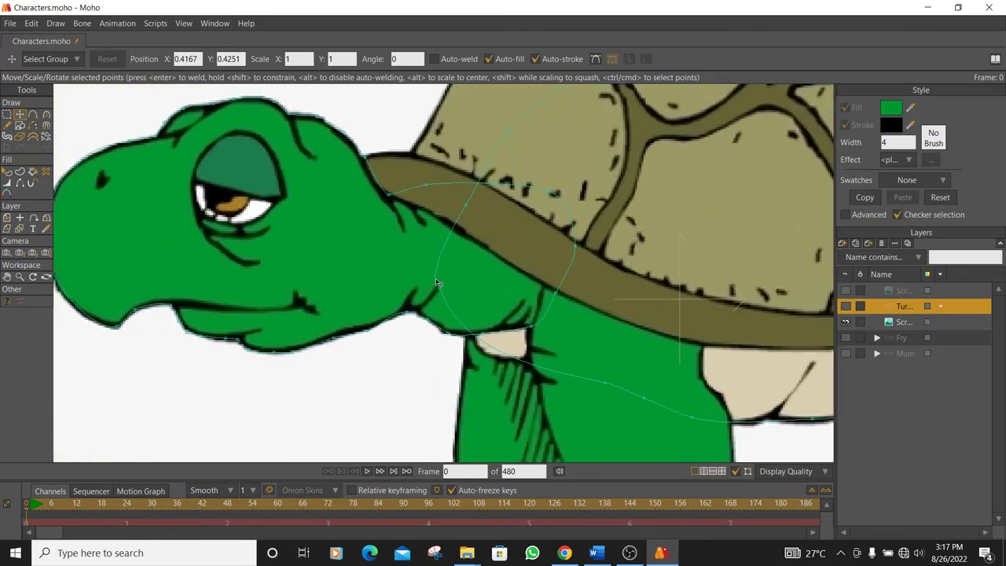
click(442, 288)
click(46, 114)
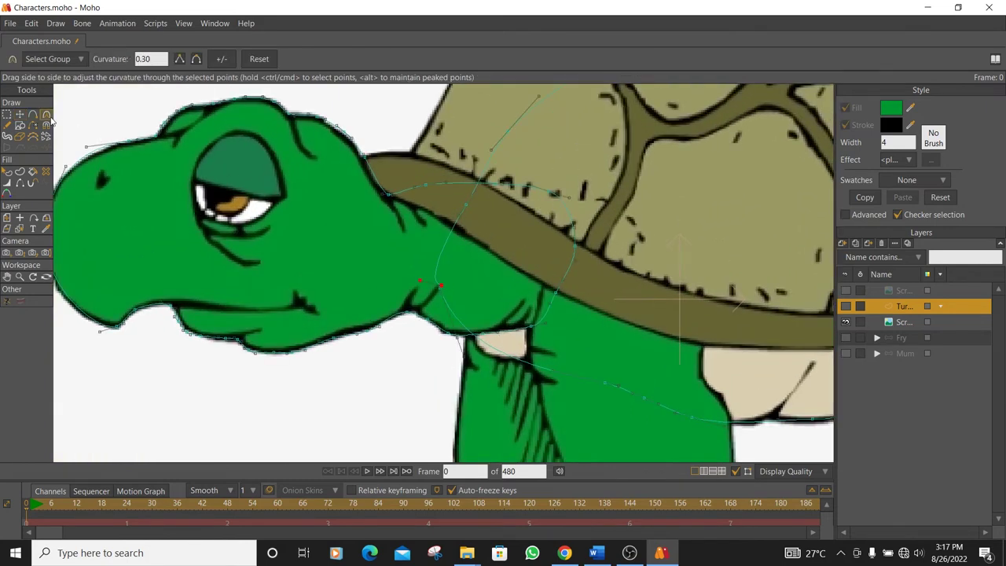
drag(442, 257, 445, 249)
mouse_move(459, 353)
mouse_down()
mouse_move(444, 353)
mouse_move(456, 359)
mouse_up()
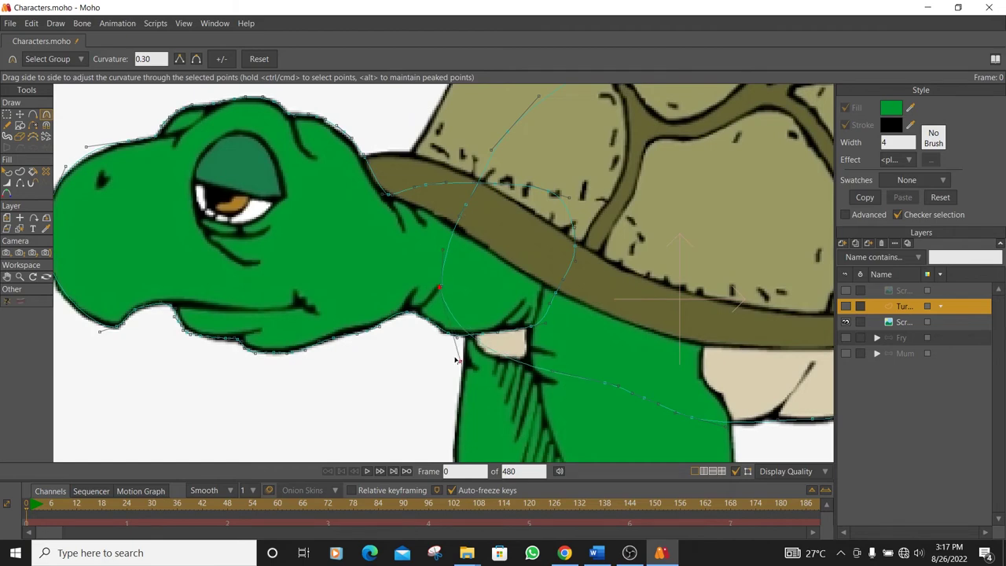
- Reposition the body outline's points across the shell into an even arch from the neck to the tail
click(20, 114)
scroll(579, 175, down, 2)
drag(531, 145, 533, 148)
drag(504, 191, 484, 181)
drag(532, 149, 518, 125)
drag(623, 100, 537, 145)
drag(629, 143, 641, 120)
drag(699, 149, 625, 148)
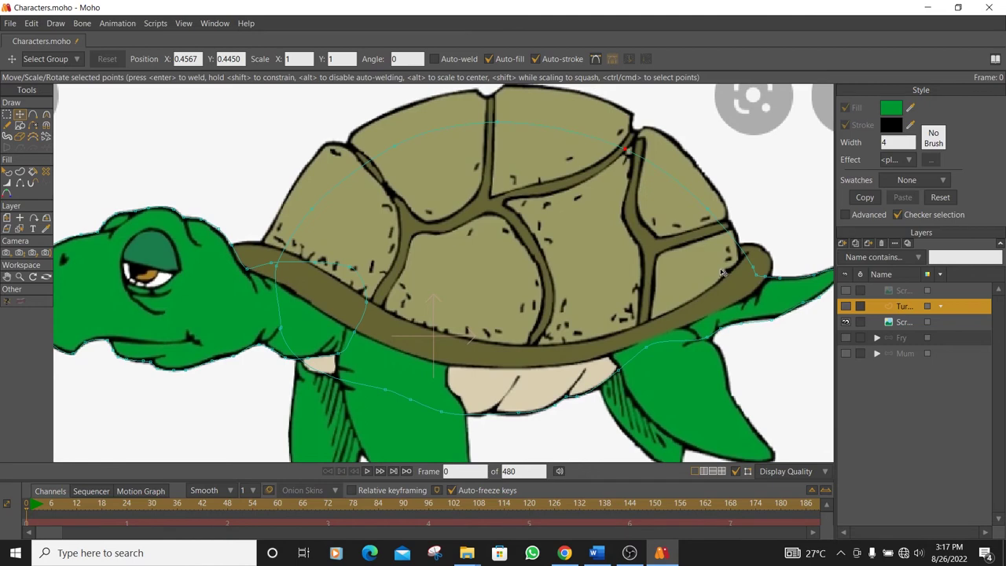
drag(720, 266, 575, 174)
click(662, 212)
- Move the points at the tail's base and along its upper and lower edges onto the reference lines
scroll(669, 209, up, 3)
drag(566, 164, 574, 163)
drag(501, 137, 504, 134)
drag(508, 154, 643, 157)
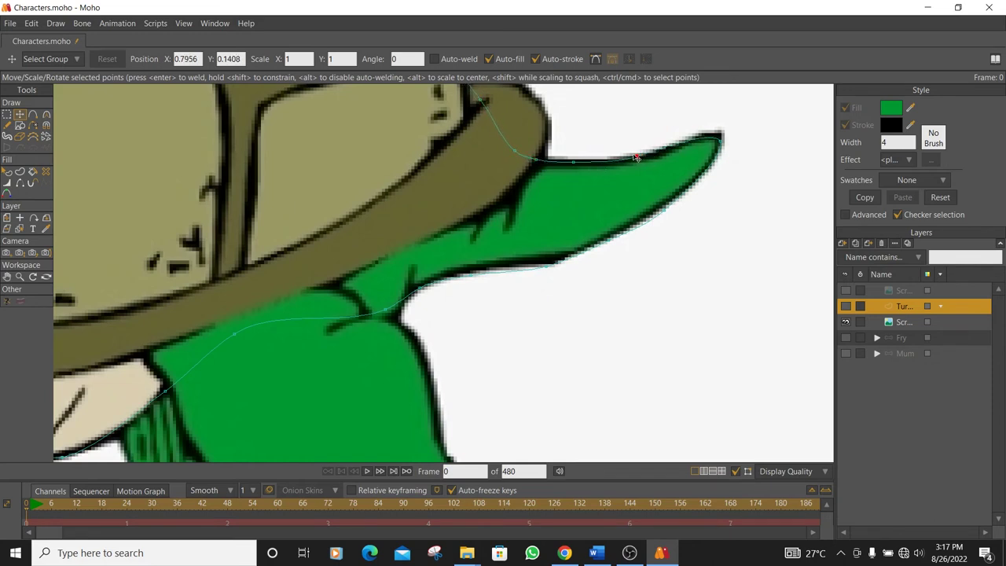
mouse_move(669, 212)
mouse_down()
mouse_move(699, 178)
mouse_move(652, 220)
mouse_up()
drag(563, 267, 489, 275)
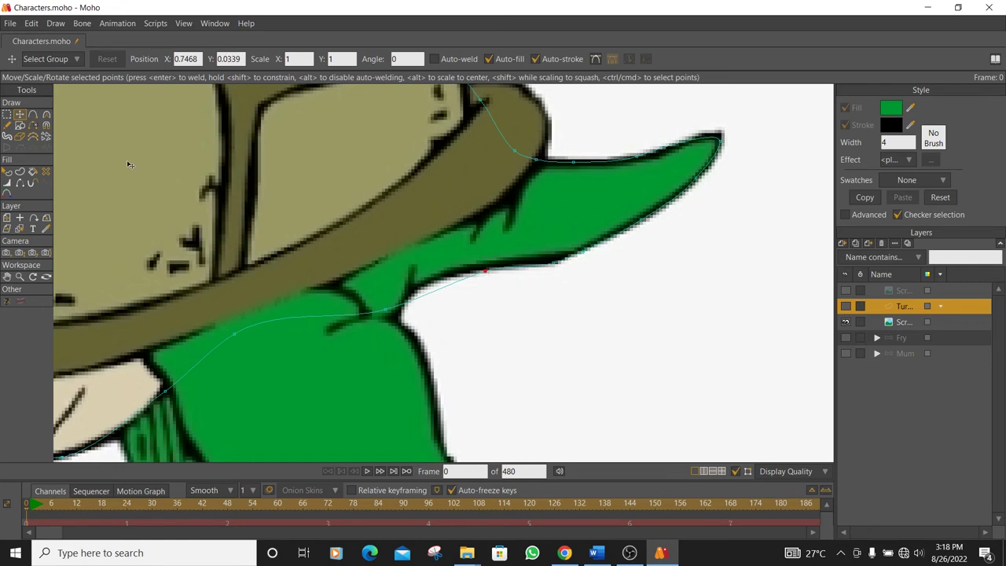
- Add a point under the tail and pull it to where the tail meets the rear flipper
click(32, 115)
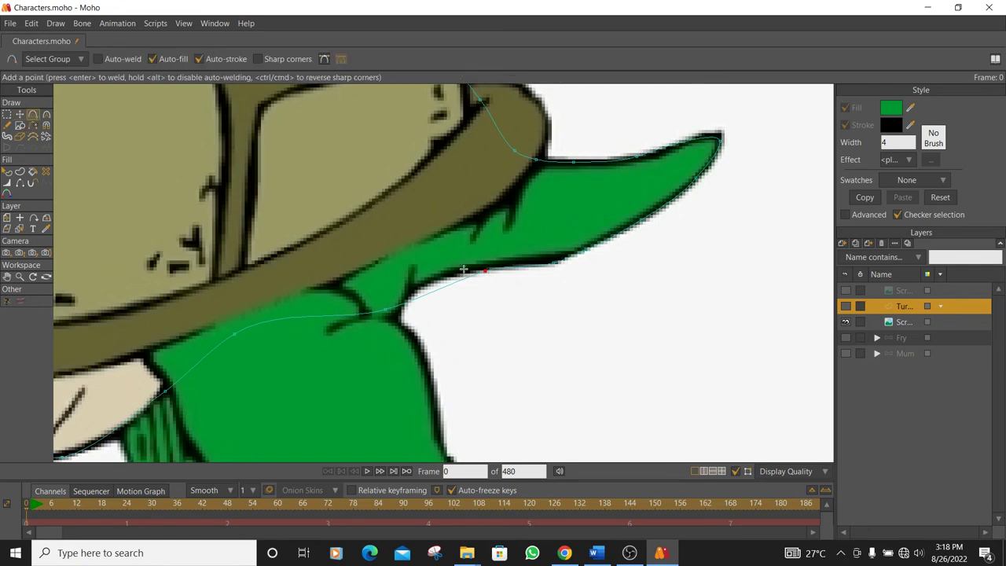
drag(459, 280, 406, 300)
scroll(467, 222, down, 5)
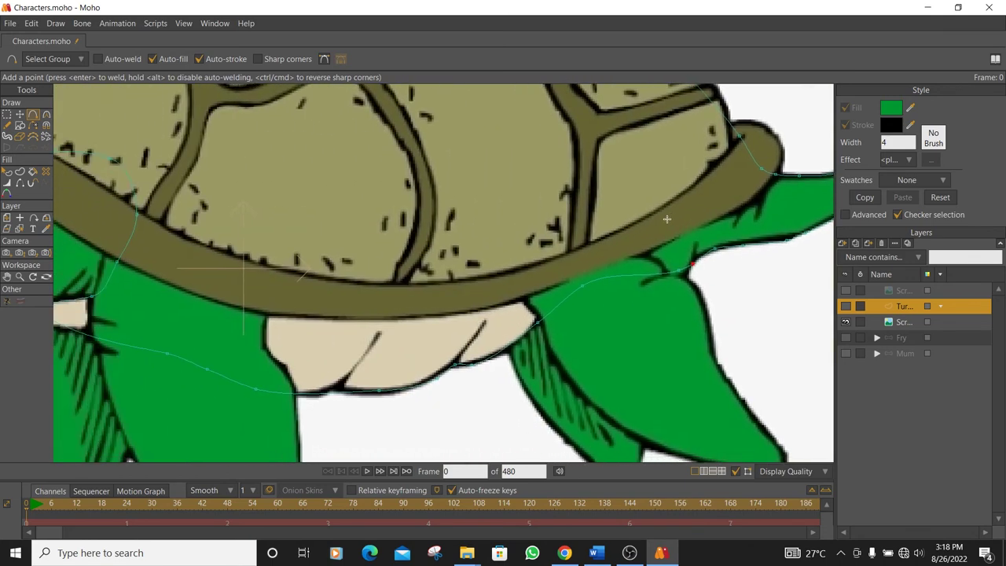
scroll(579, 246, down, 2)
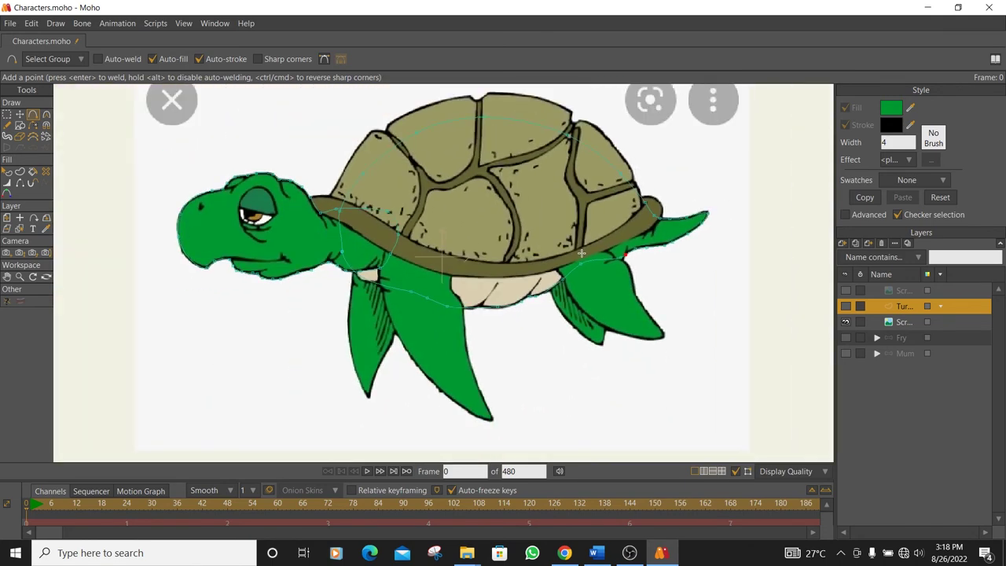
- Move the body outline's points from the chest across the front flipper to smooth the front belly line
click(19, 114)
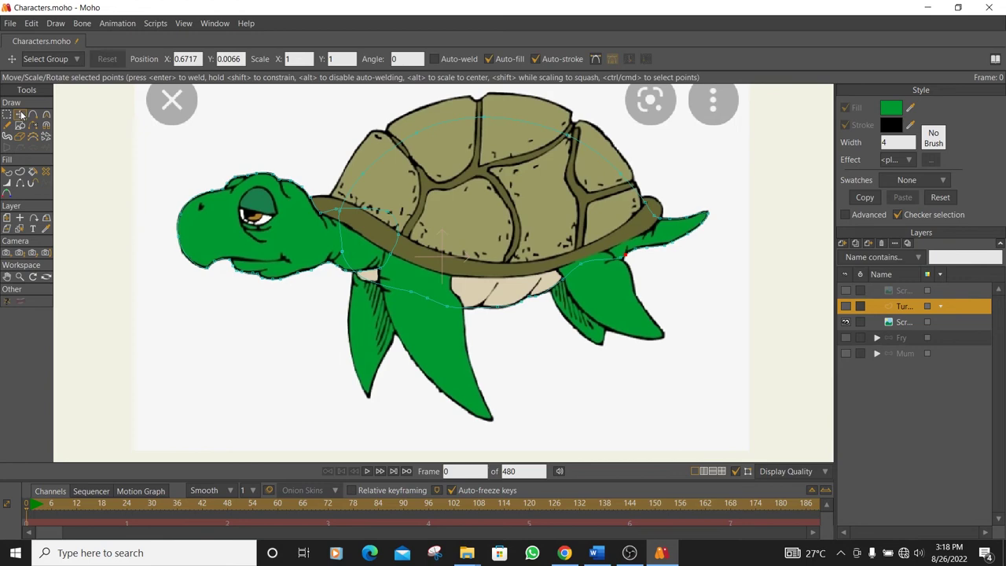
scroll(466, 296, up, 2)
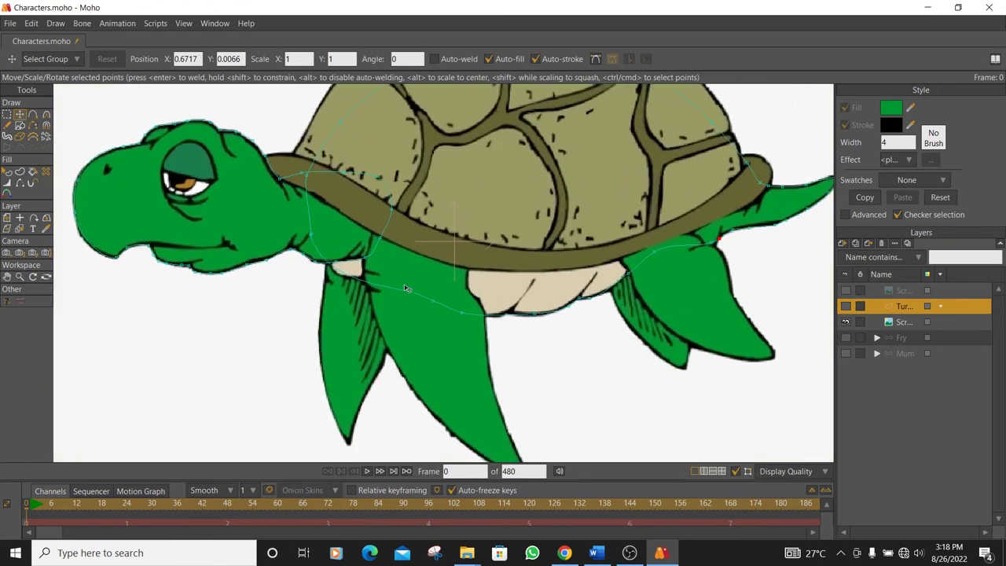
scroll(317, 246, up, 2)
drag(314, 242, 316, 242)
drag(414, 303, 343, 276)
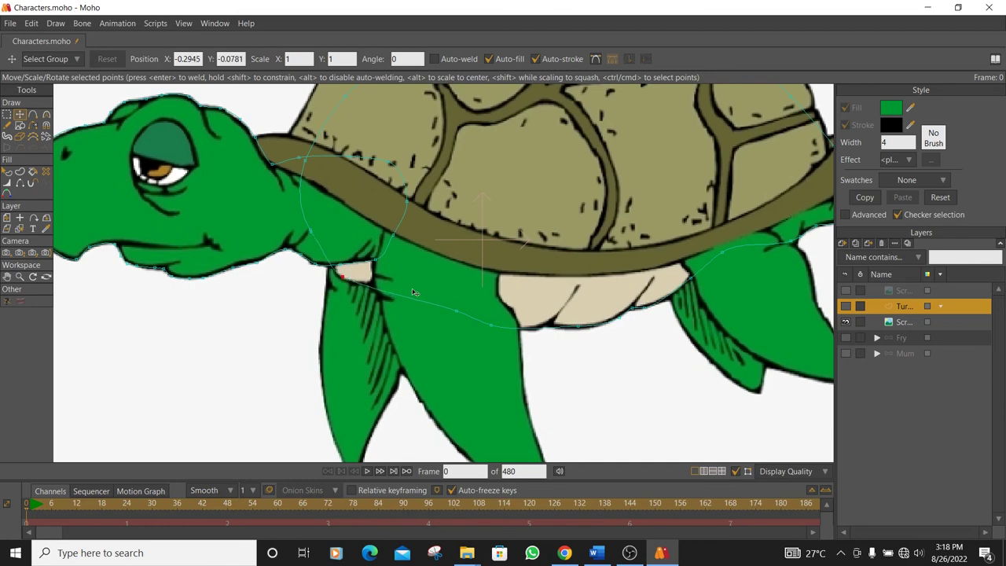
click(411, 302)
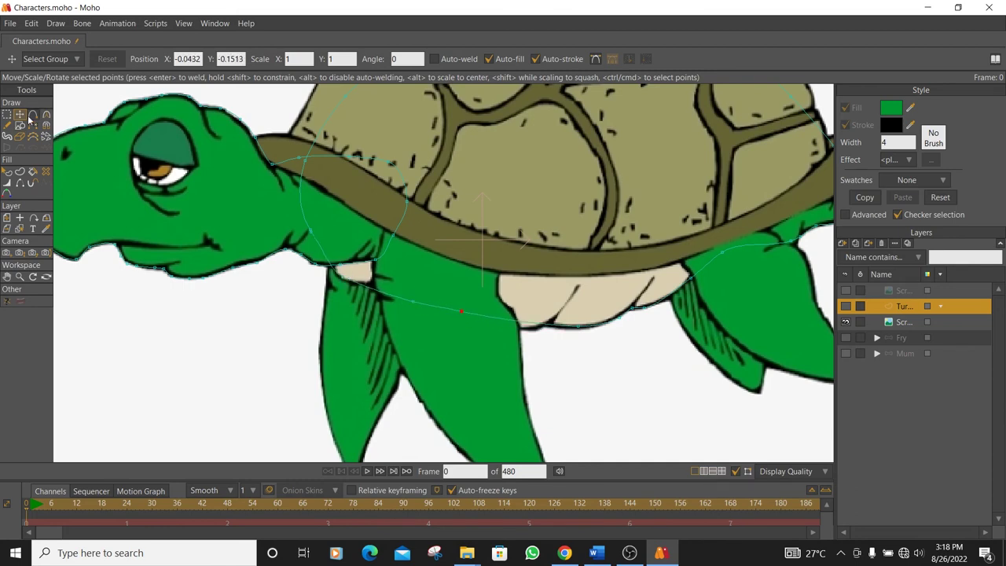
- Add points to the belly line beside the chest patch and at the rear edge of the front flipper
click(7, 126)
click(32, 114)
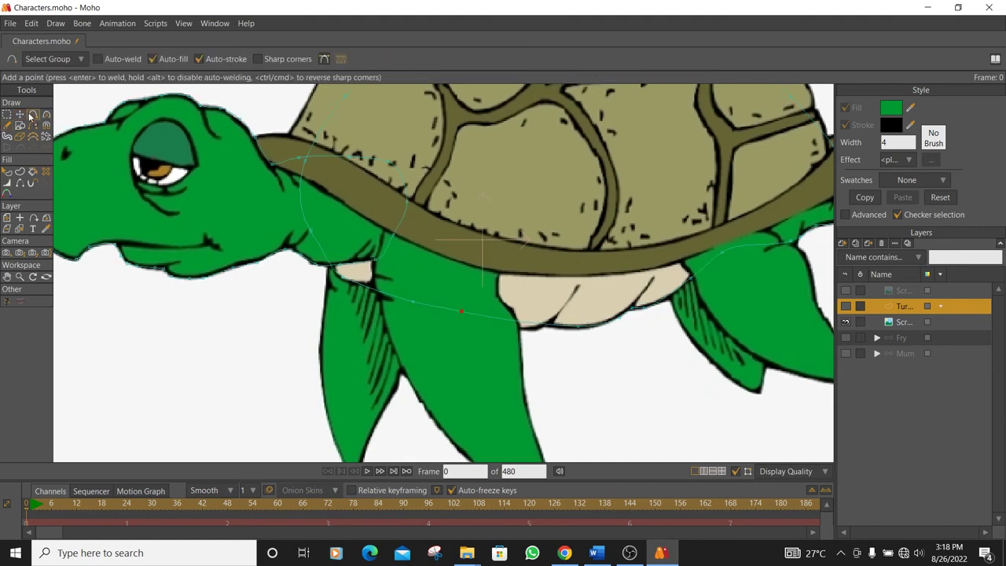
drag(382, 294, 383, 286)
drag(500, 315, 534, 327)
- Toggle the turtle layer's visibility to compare the filled body shape with the reference image
click(845, 306)
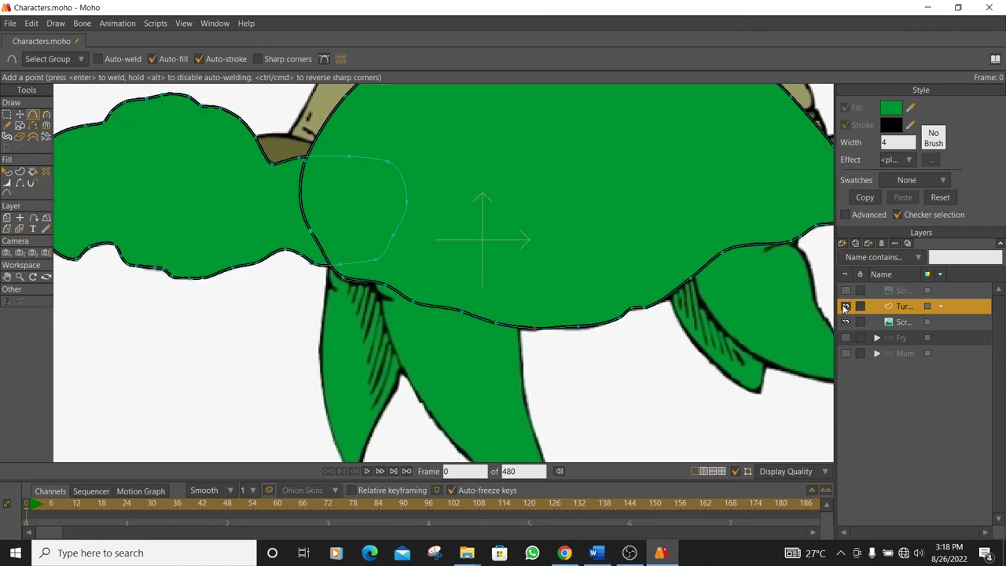
scroll(666, 220, down, 3)
scroll(686, 210, up, 3)
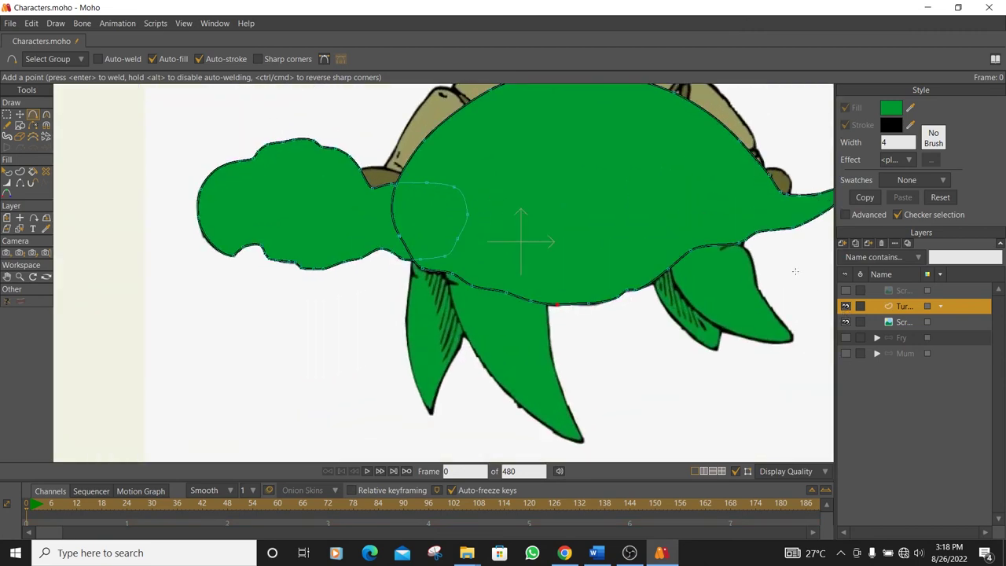
click(845, 306)
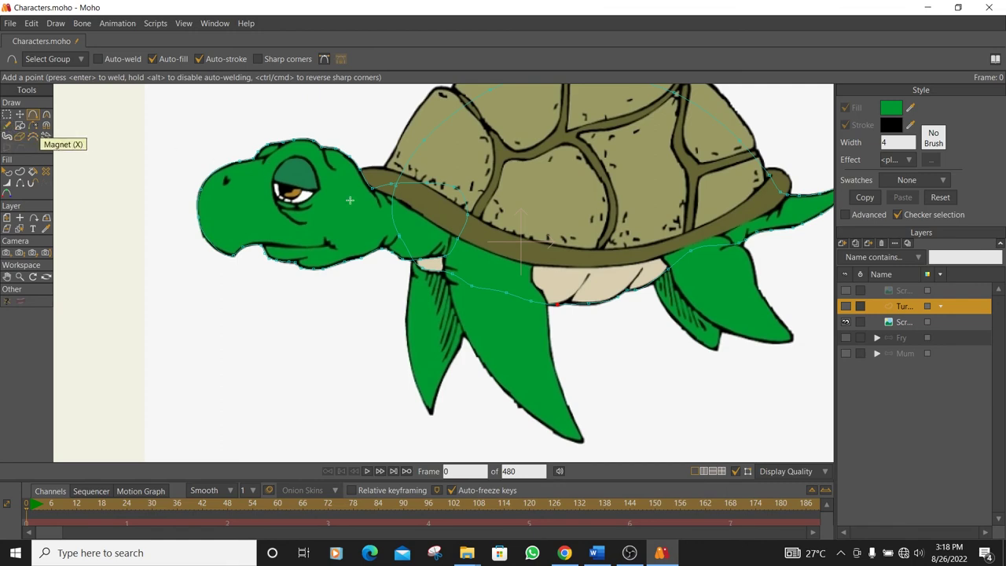
- Draw a freehand shape around the near front flipper with a rounded top over the shell, and show the turtle layer
click(7, 125)
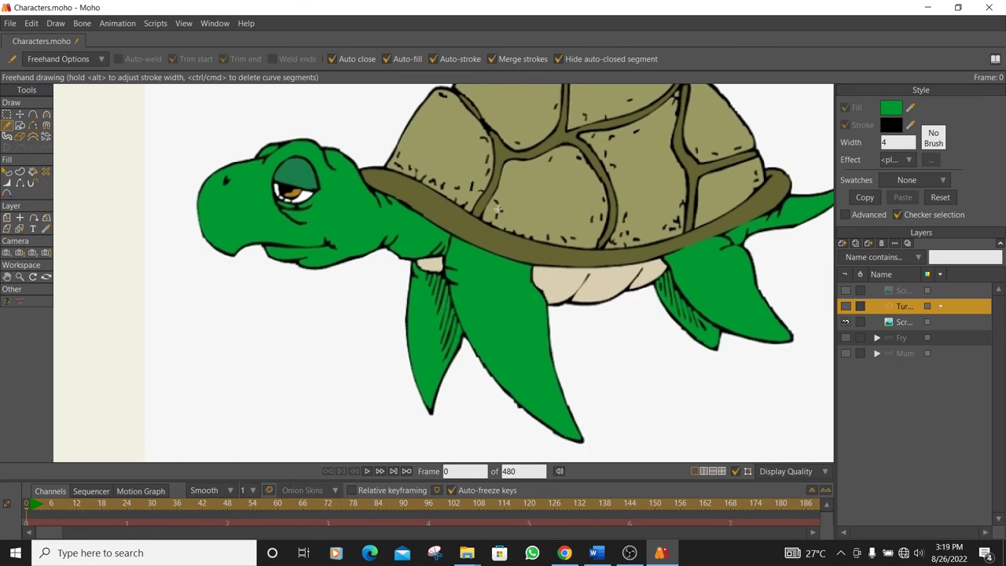
drag(446, 237, 492, 253)
click(847, 307)
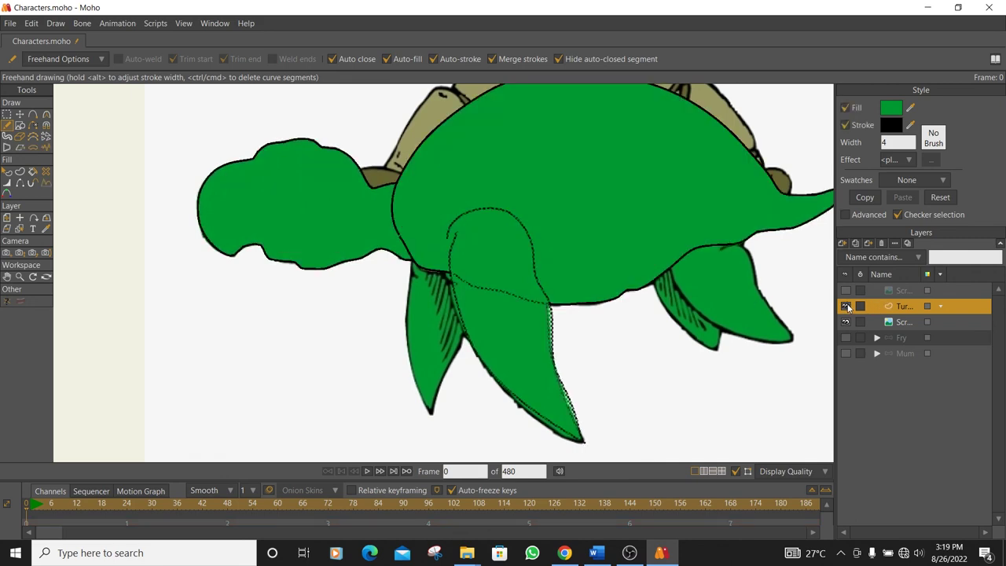
- Move the end points of the front flipper shape at its rounded top to bring its open ends together
click(19, 114)
scroll(446, 244, up, 2)
scroll(446, 243, up, 2)
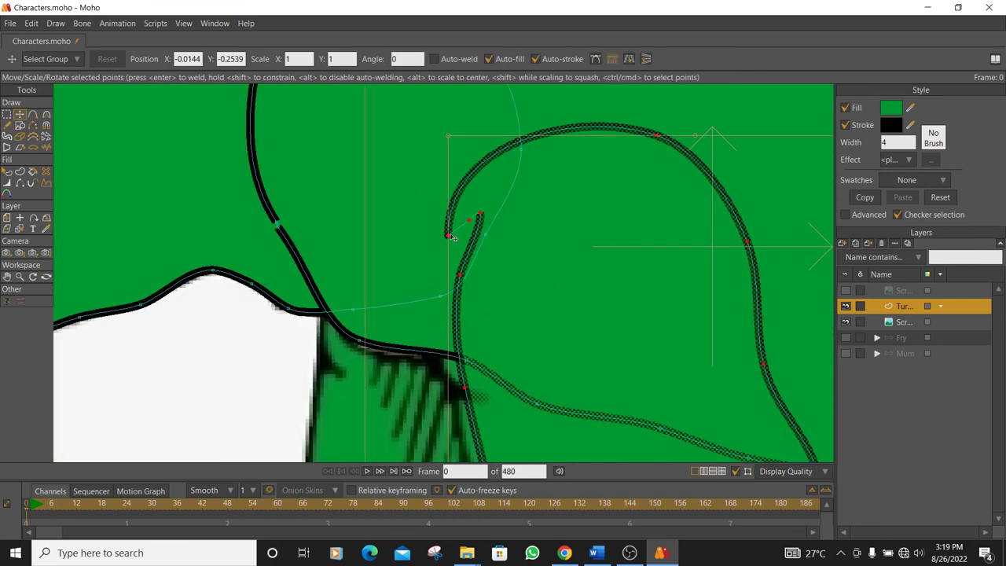
click(459, 223)
mouse_move(461, 224)
mouse_down()
mouse_move(488, 187)
mouse_move(467, 228)
mouse_up()
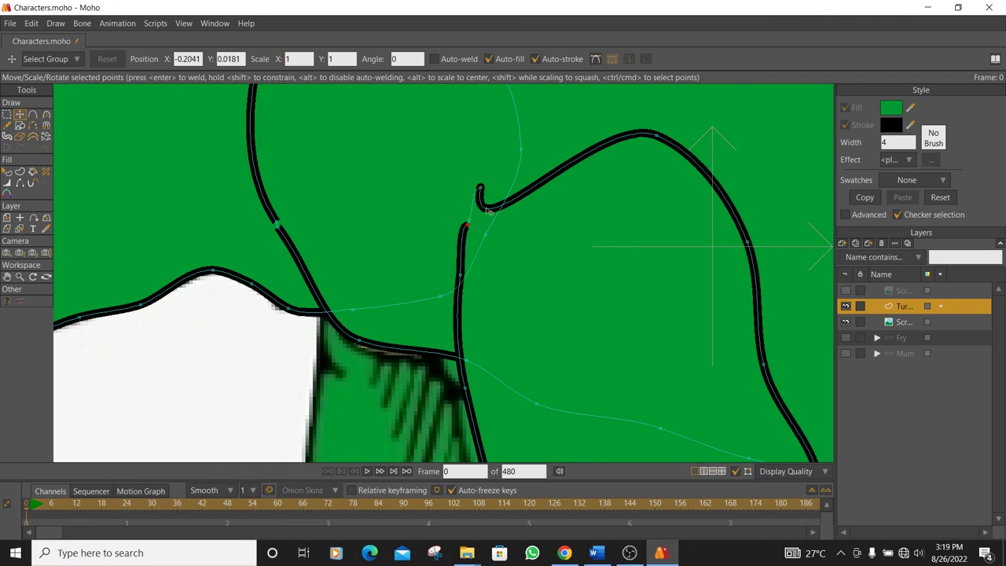
click(47, 114)
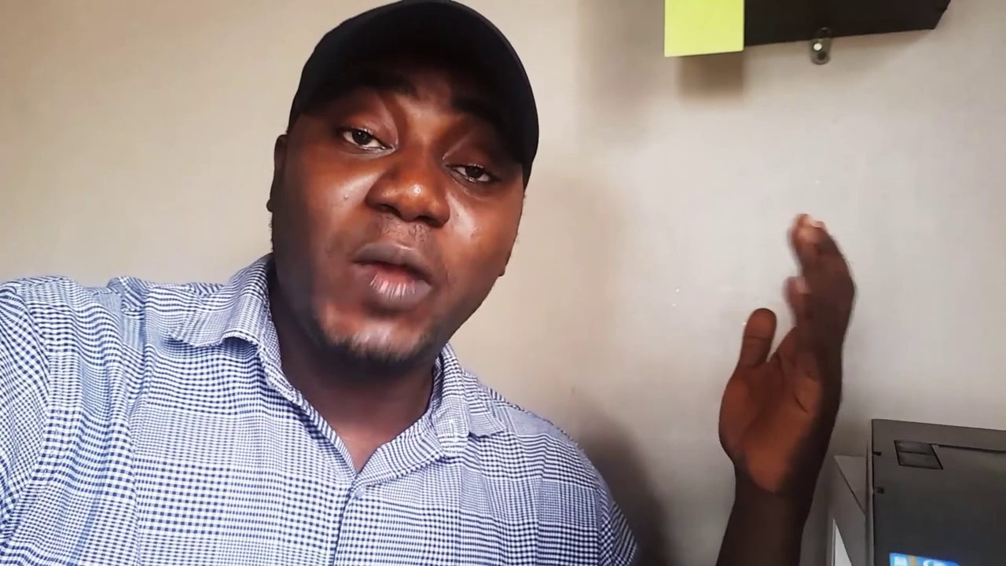